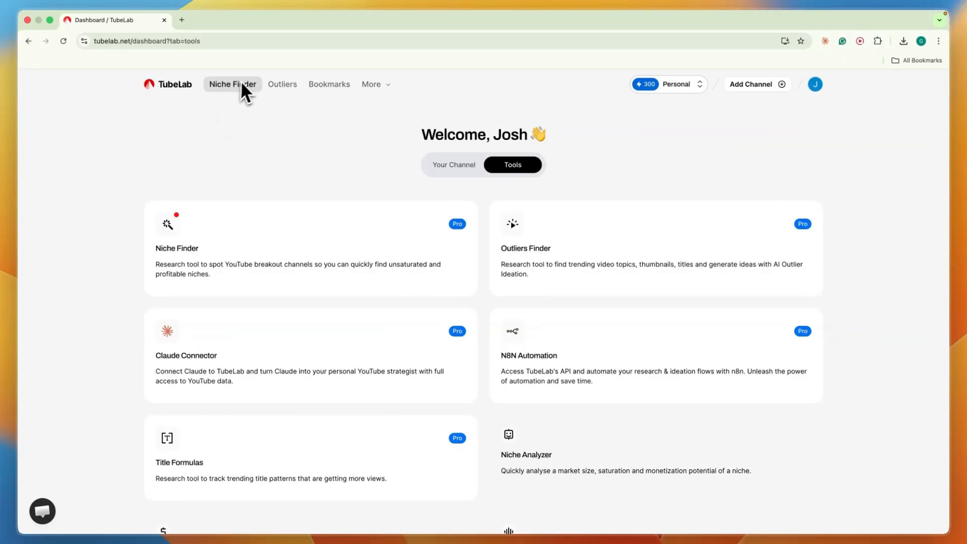
# Open the Niche Finder and look at the Recently Found & Profitable Channels section
pyautogui.moveTo(360, 87)
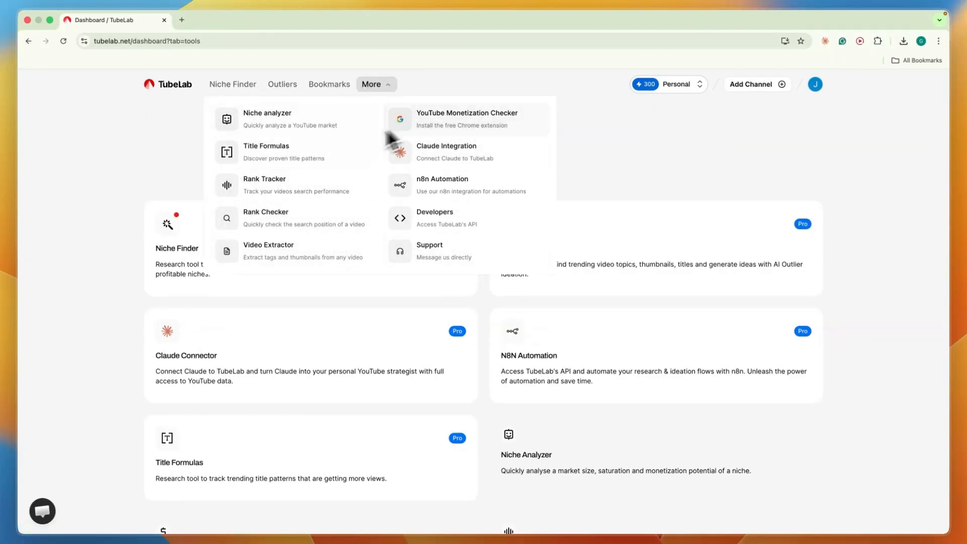
pyautogui.click(246, 86)
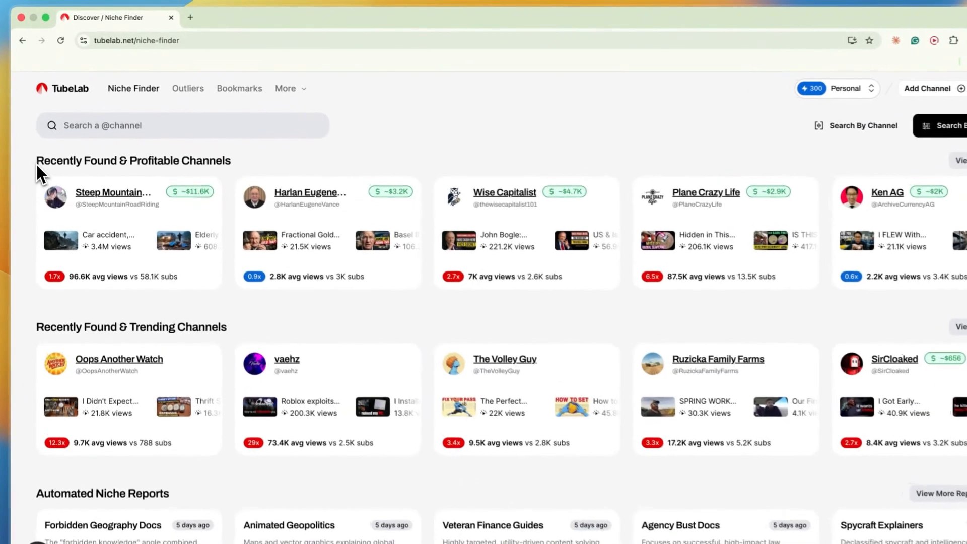
pyautogui.moveTo(119, 162); pyautogui.dragTo(230, 162)
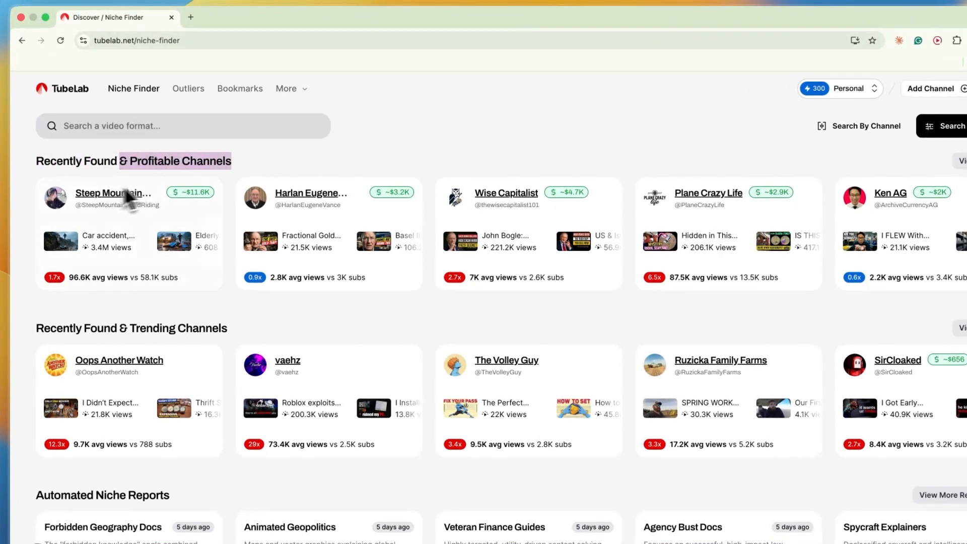
pyautogui.click(222, 163)
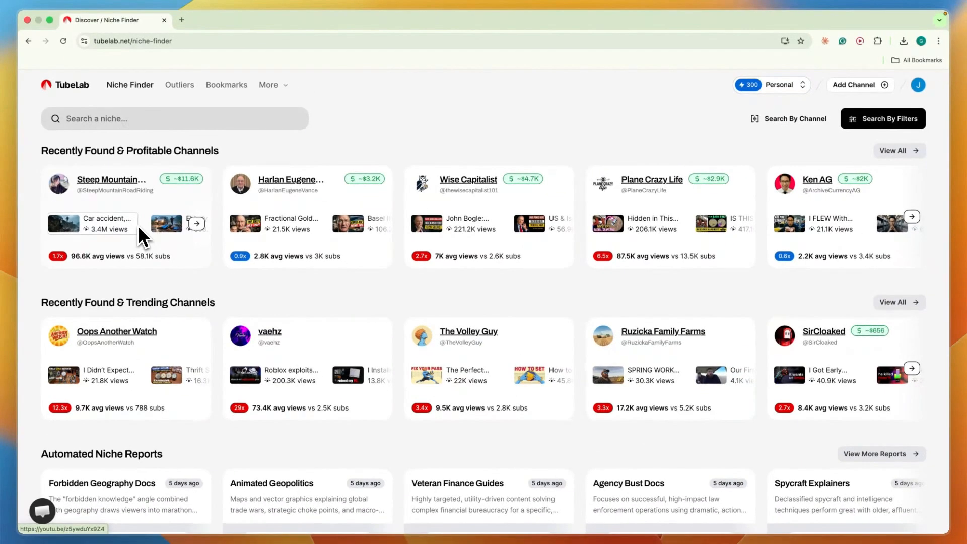
# Open the Steep Mountain Road Riding channel from the profitable channels and examine its 30-day revenue and RPM
pyautogui.moveTo(191, 182)
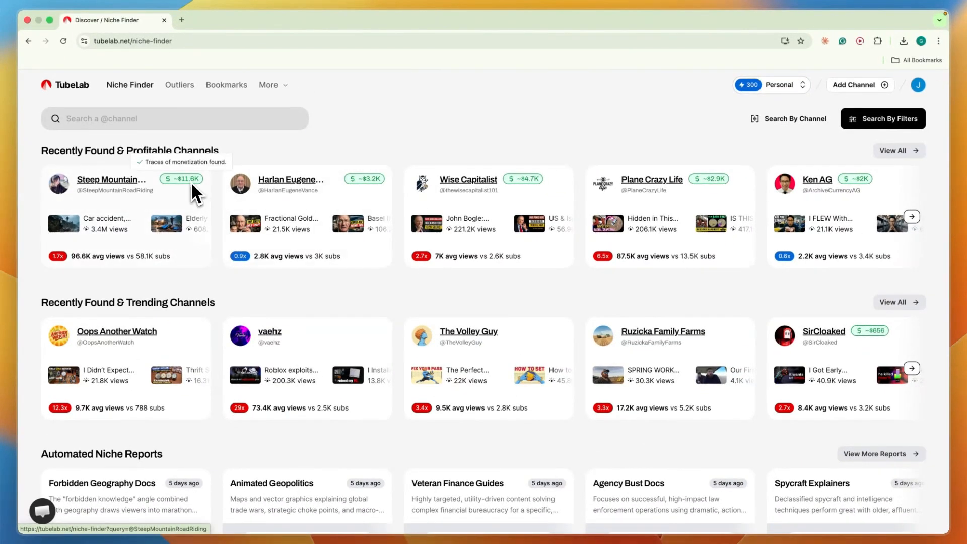
pyautogui.click(180, 183)
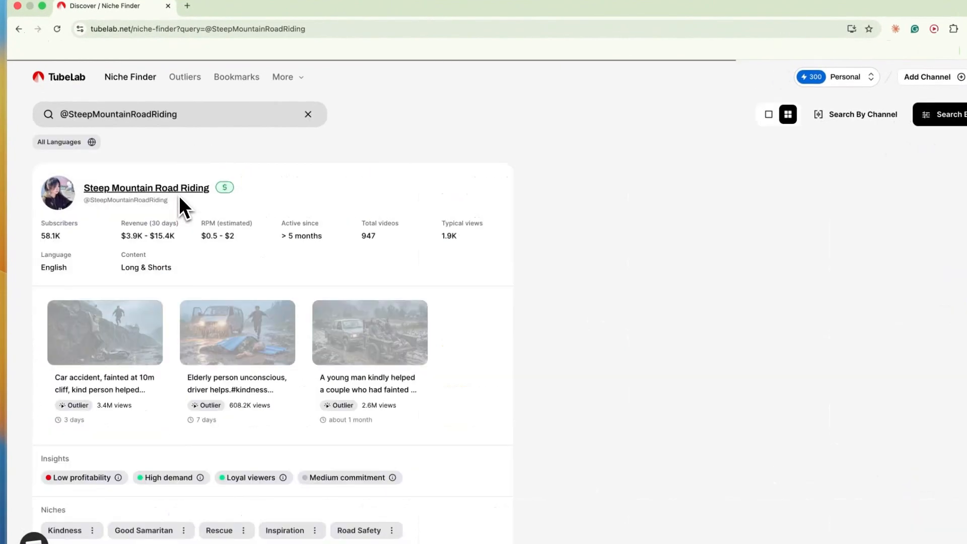
pyautogui.scroll(-1, 267, 252)
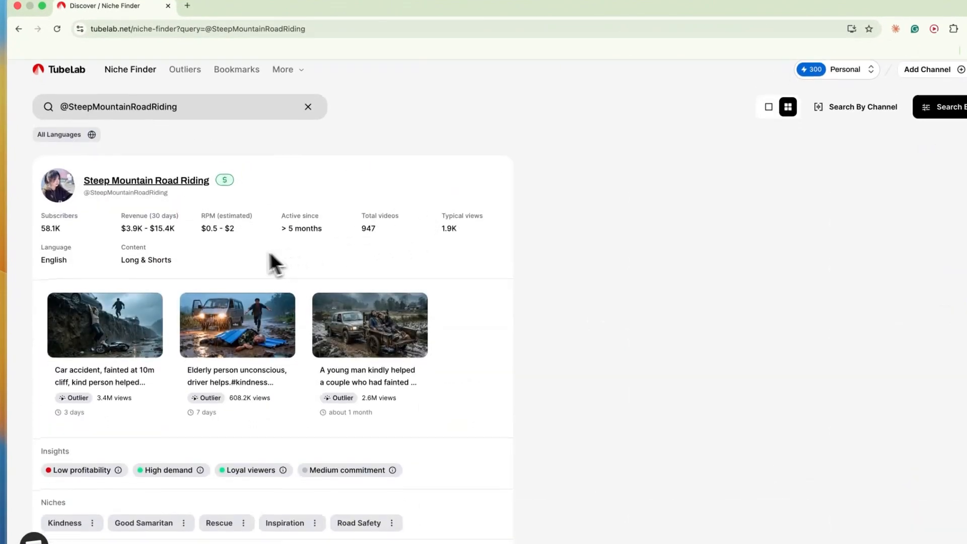
pyautogui.moveTo(139, 232); pyautogui.dragTo(219, 242)
pyautogui.click(219, 243)
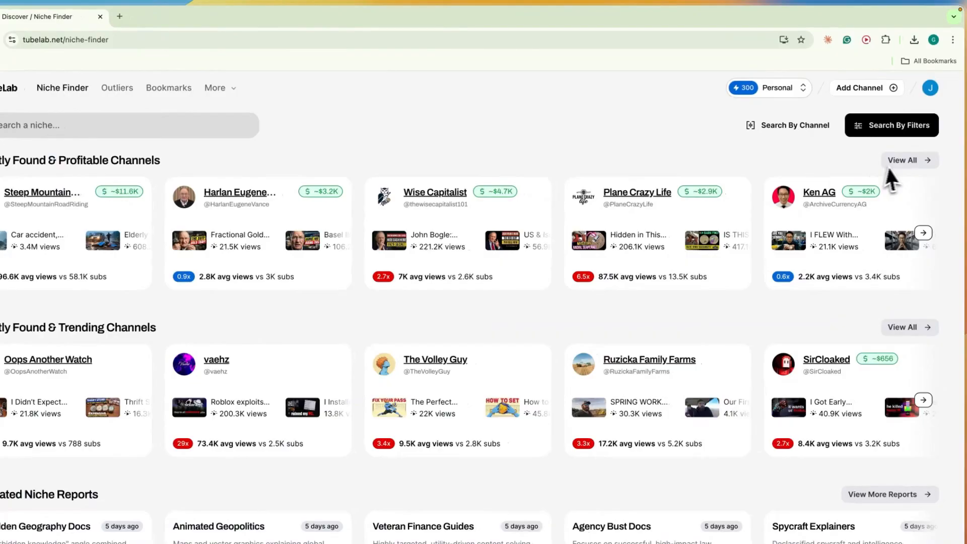
# Show all recently found and profitable channels and browse through the full list
pyautogui.click(895, 157)
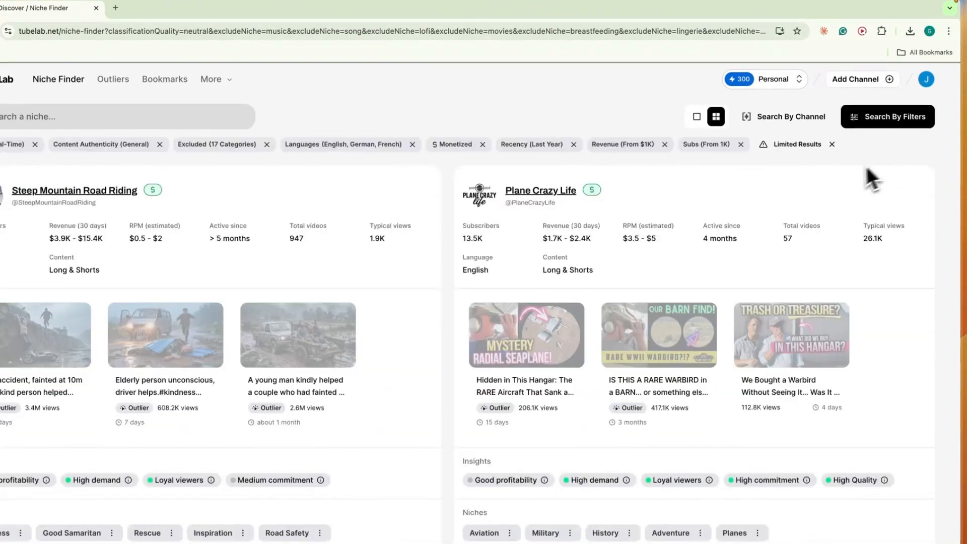
pyautogui.scroll(-3, 528, 279)
pyautogui.scroll(-15, 525, 271)
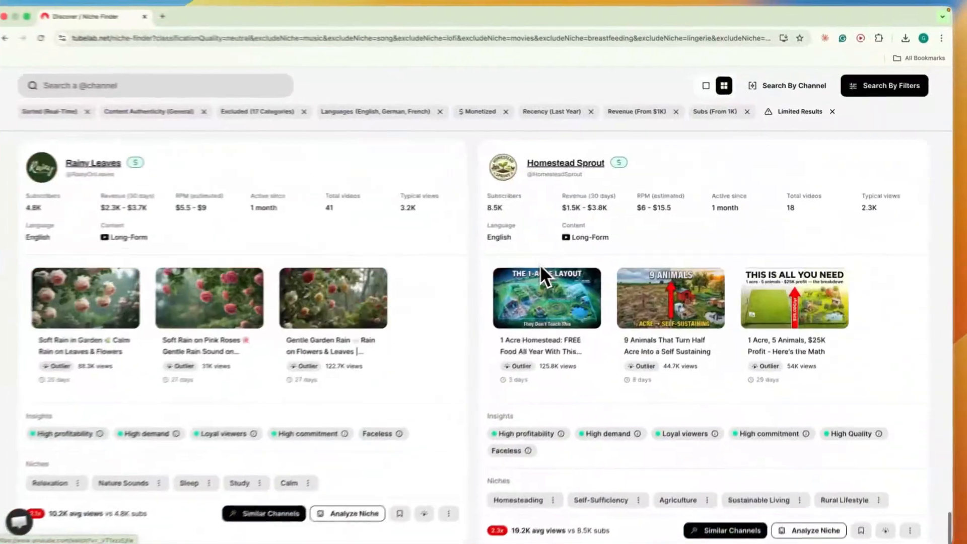
pyautogui.scroll(20, 322, 188)
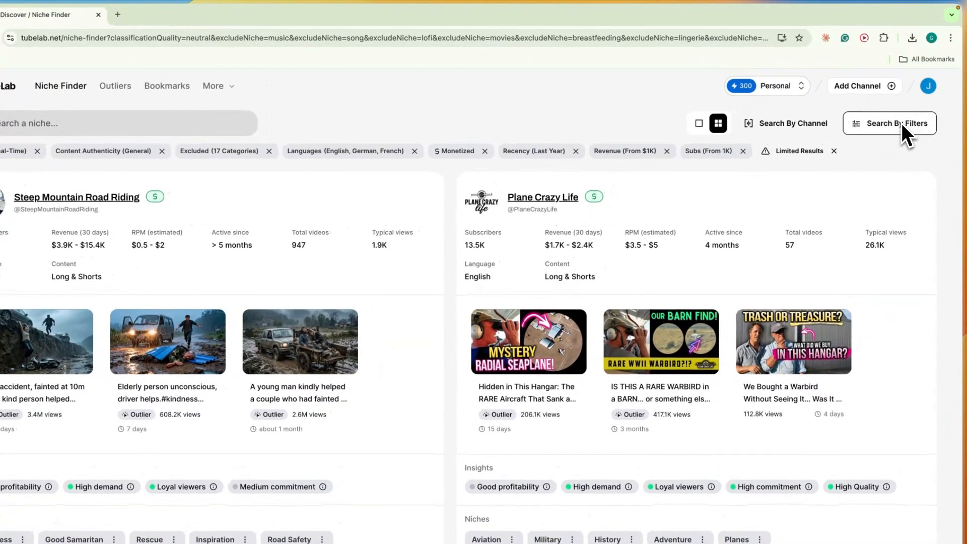
# Open the search filters and remove German and French so only English remains as the language
pyautogui.click(869, 121)
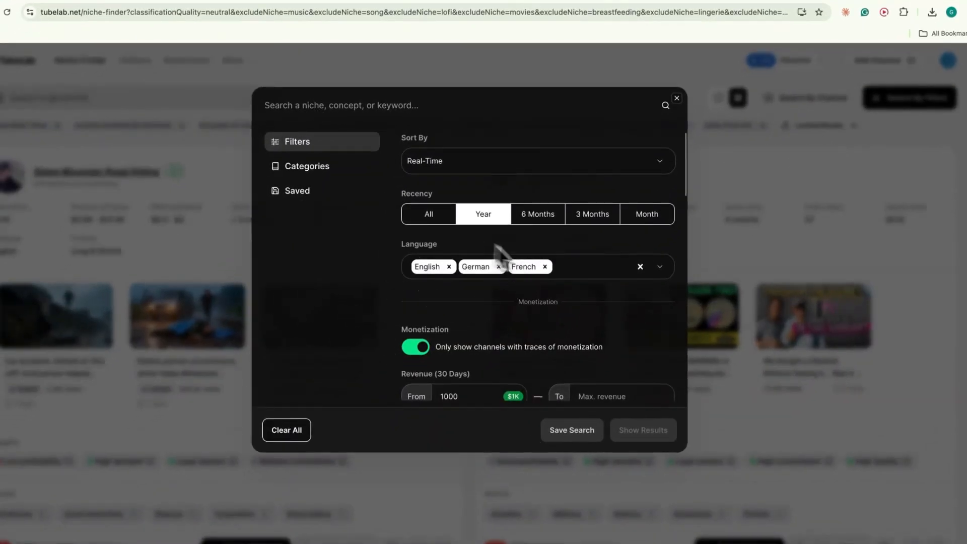
pyautogui.click(498, 267)
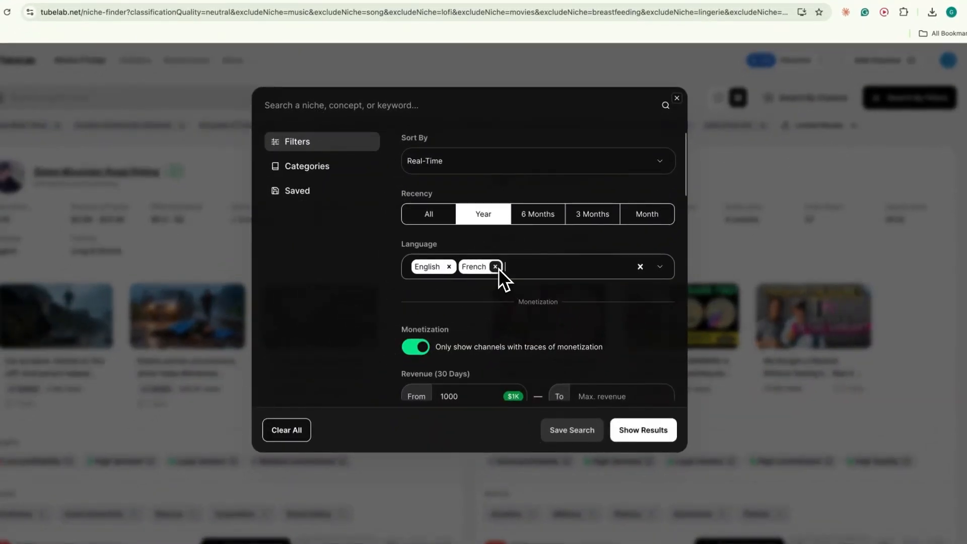
pyautogui.click(497, 268)
# Set the minimum 30-day revenue to 5000 and the minimum RPM estimation to 5
pyautogui.scroll(-3, 491, 286)
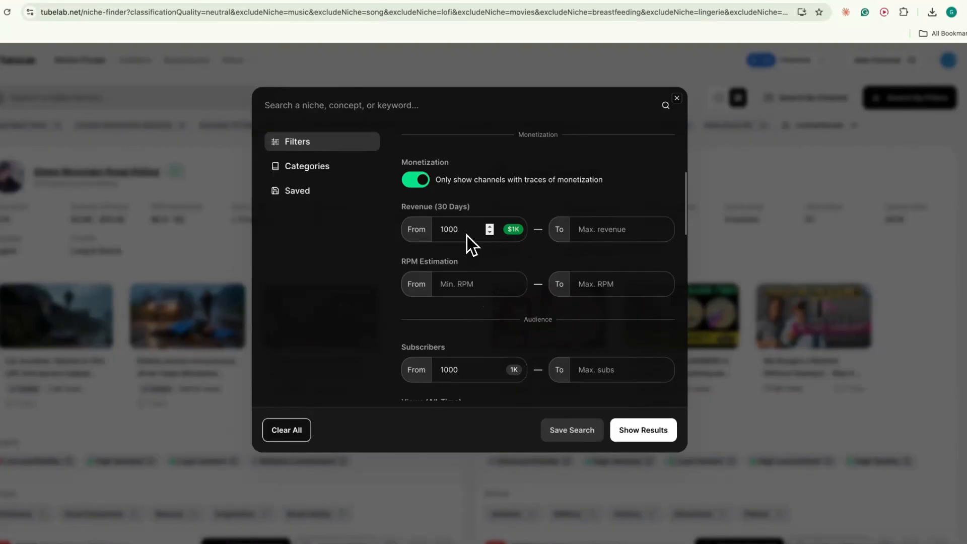
pyautogui.write('5000')
pyautogui.click(487, 292)
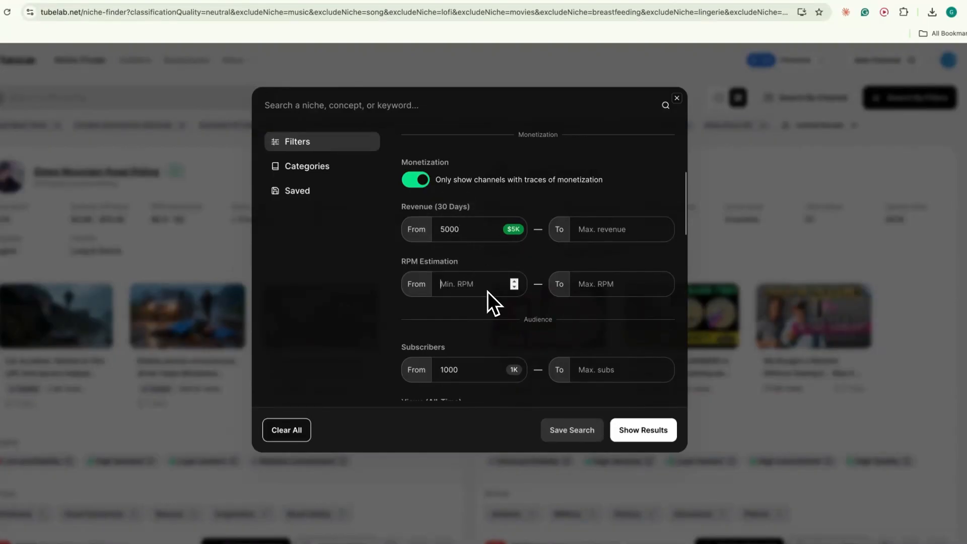
pyautogui.write('5')
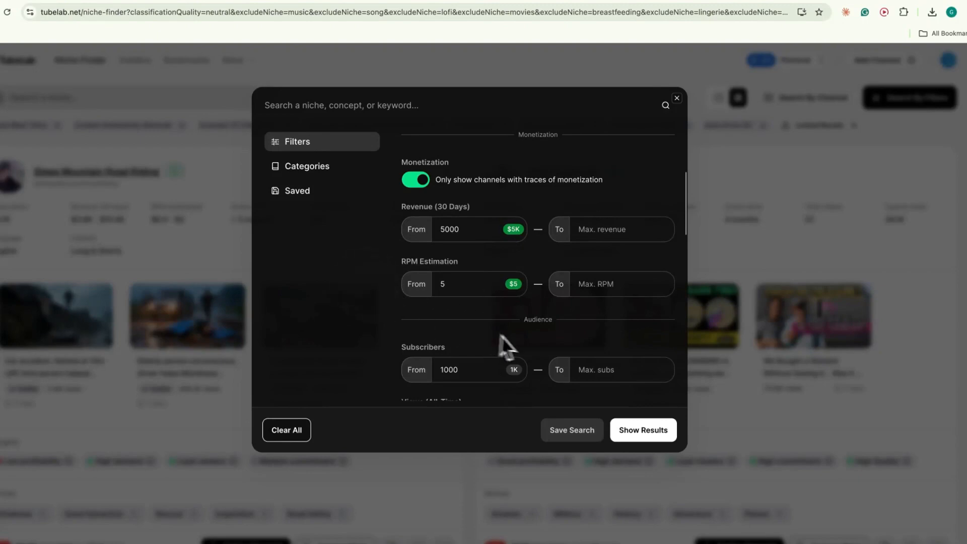
# Set the maximum subscribers to 20000 and show the results for the updated filters
pyautogui.scroll(-2, 506, 346)
pyautogui.click(614, 301)
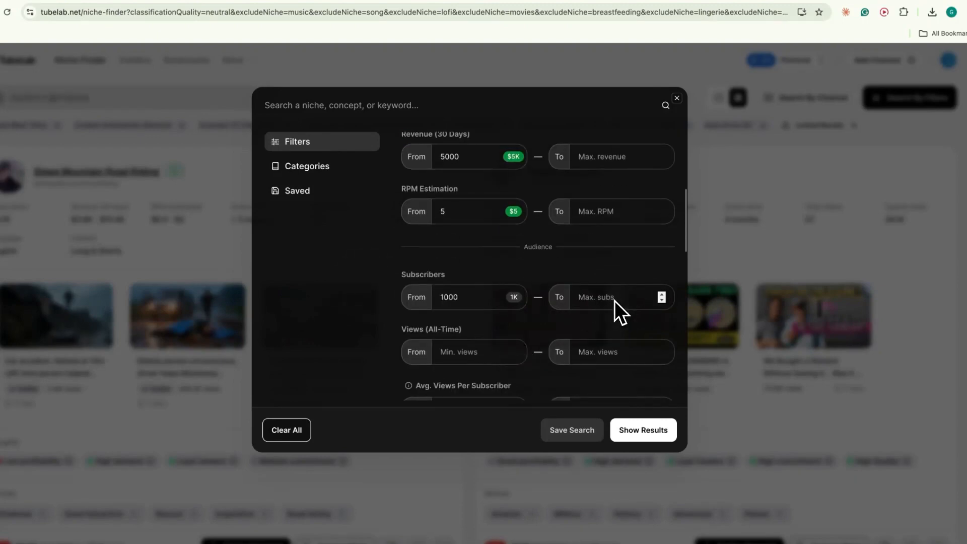
pyautogui.write('10000')
pyautogui.click(627, 427)
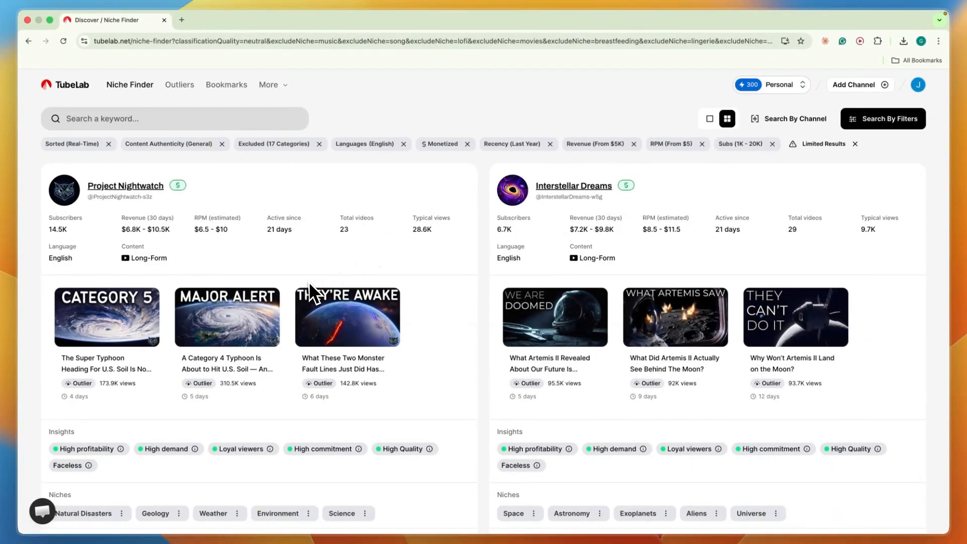
# Browse the filtered channels and examine how long Interstellar Dreams has been active and its 30-day revenue
pyautogui.scroll(-10, 313, 289)
pyautogui.scroll(9, 412, 319)
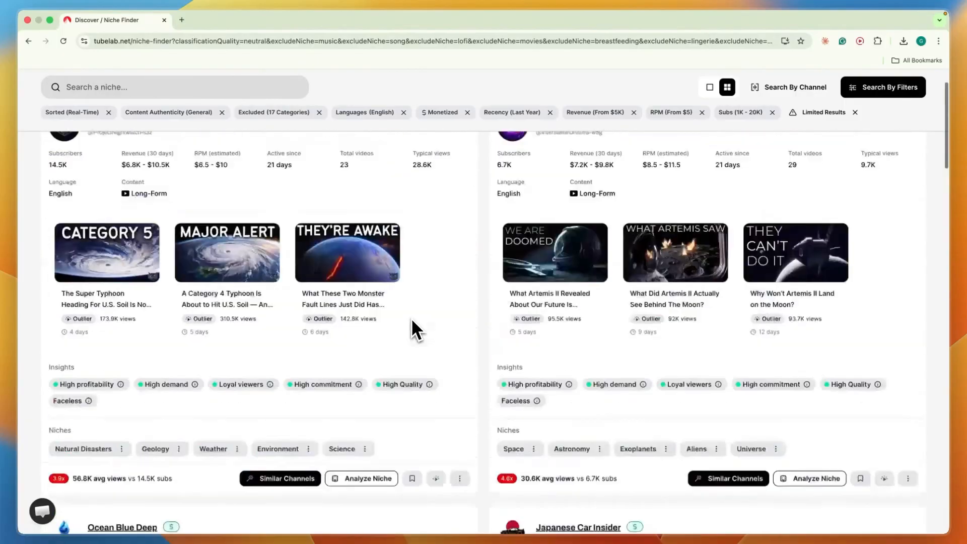
pyautogui.scroll(2, 412, 321)
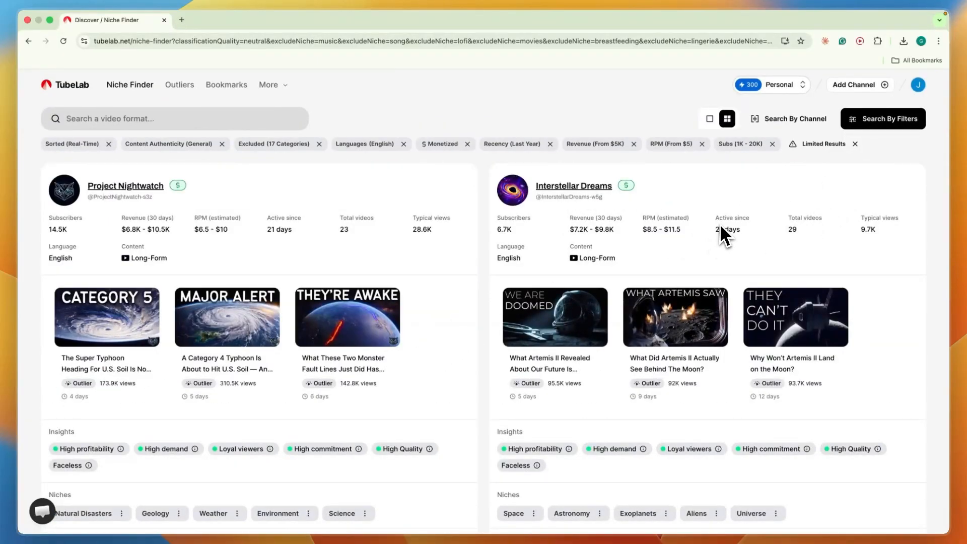
pyautogui.moveTo(717, 228); pyautogui.dragTo(747, 230)
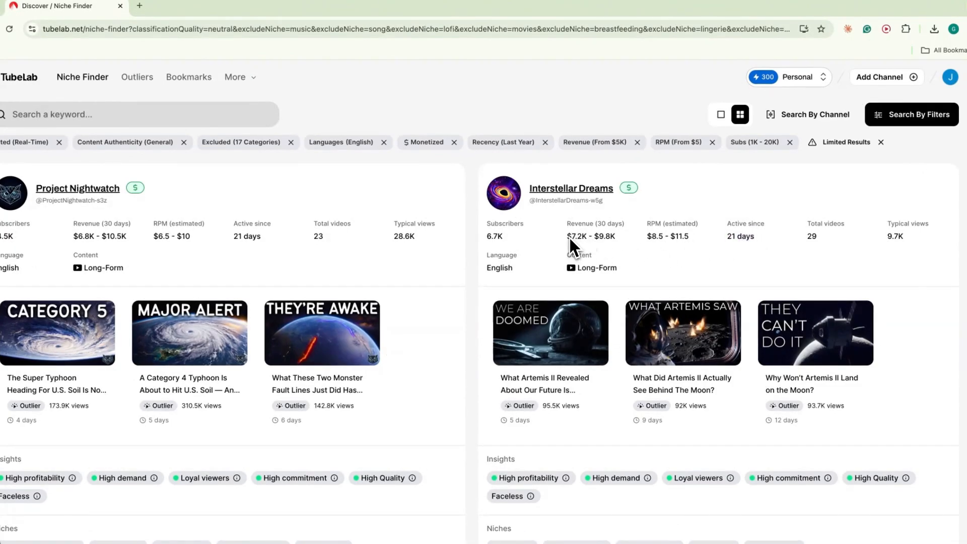
pyautogui.moveTo(570, 237); pyautogui.dragTo(618, 238)
# Open the Interstellar Dreams channel on YouTube, review its videos from newest to oldest, and close the page
pyautogui.click(556, 190)
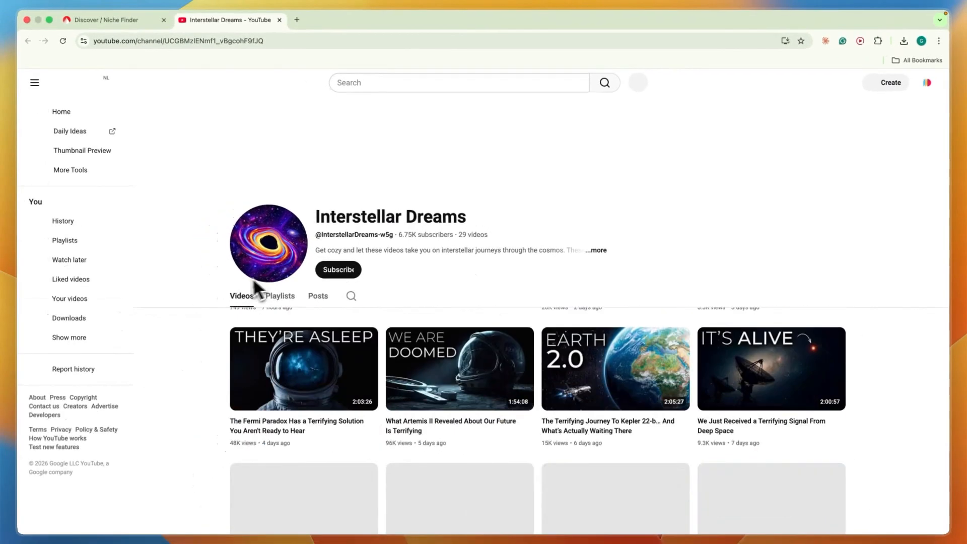
pyautogui.scroll(-15, 253, 285)
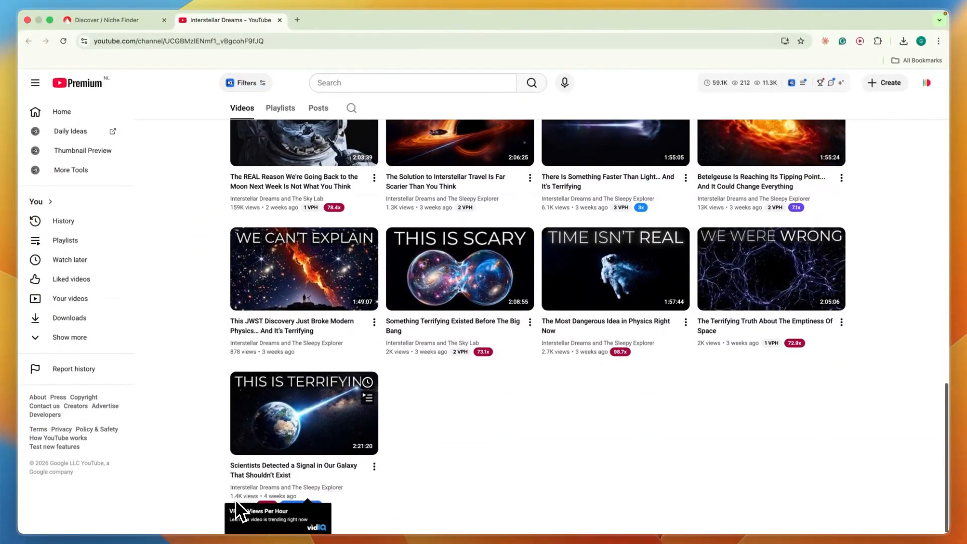
pyautogui.scroll(1, 209, 447)
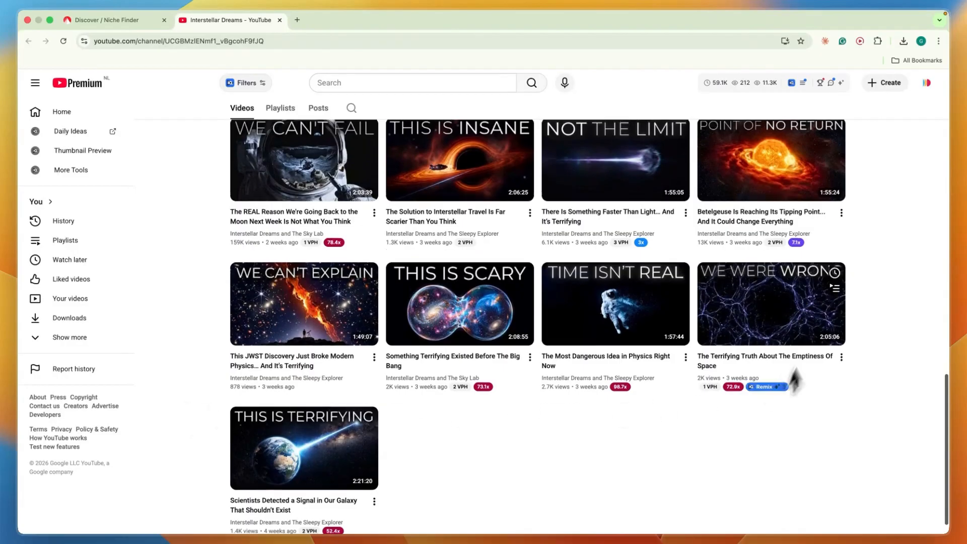
pyautogui.scroll(1, 252, 290)
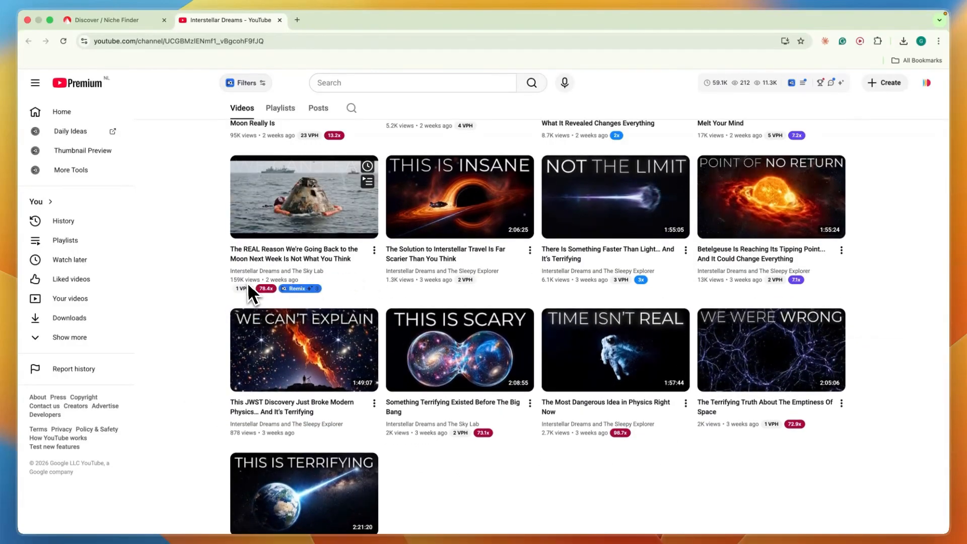
pyautogui.scroll(10, 252, 291)
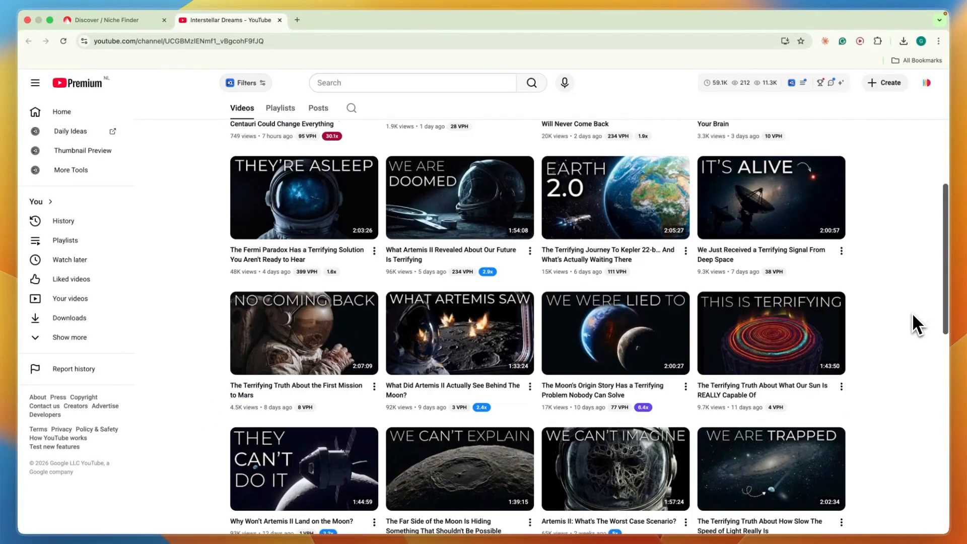
pyautogui.scroll(6, 913, 315)
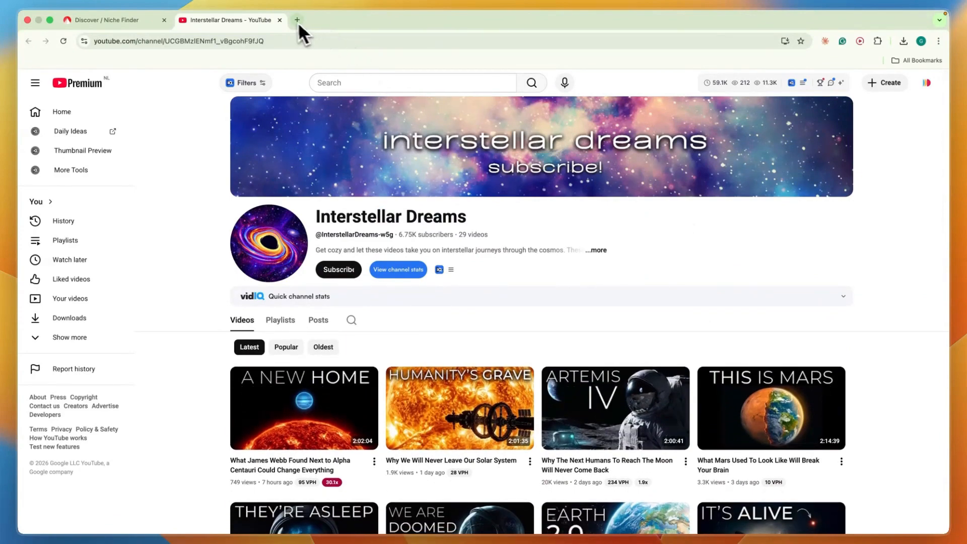
pyautogui.click(280, 20)
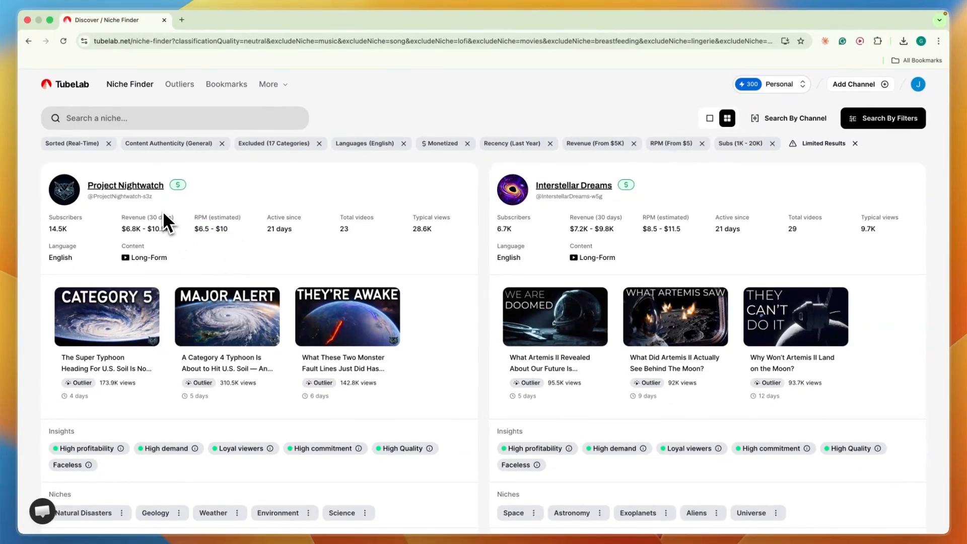
# Open the Project Nightwatch channel on YouTube, review its uploads and view counts, and return to the filtered channels
pyautogui.click(126, 186)
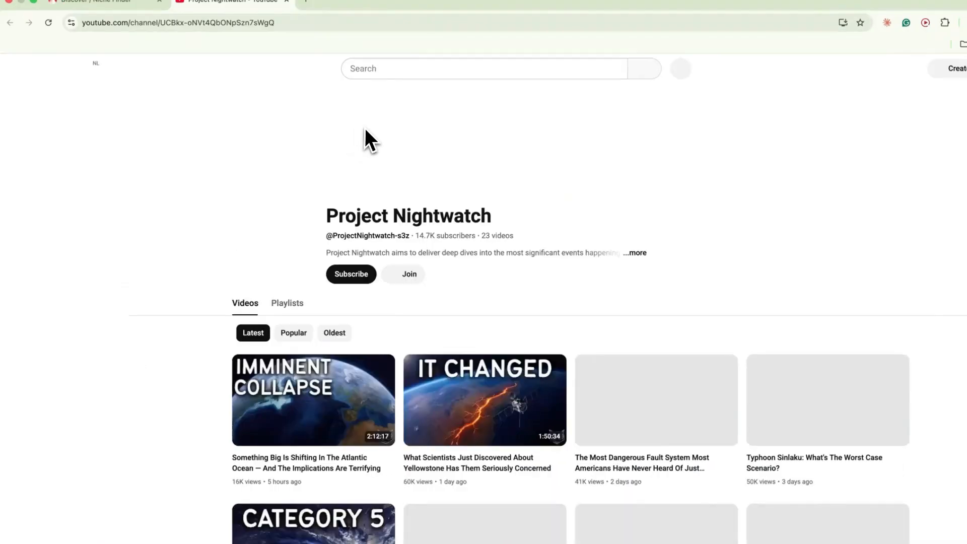
pyautogui.scroll(-5, 334, 294)
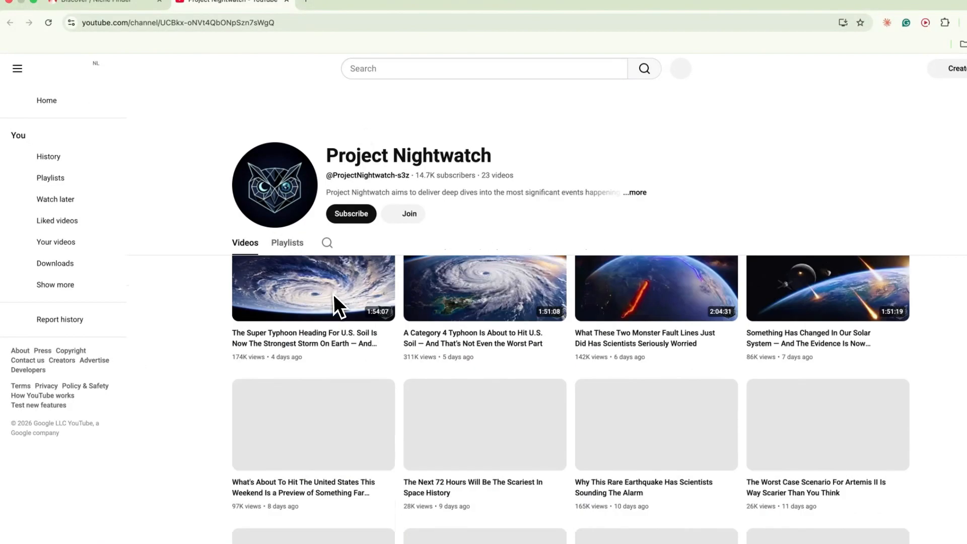
pyautogui.scroll(-8, 458, 338)
pyautogui.scroll(8, 425, 315)
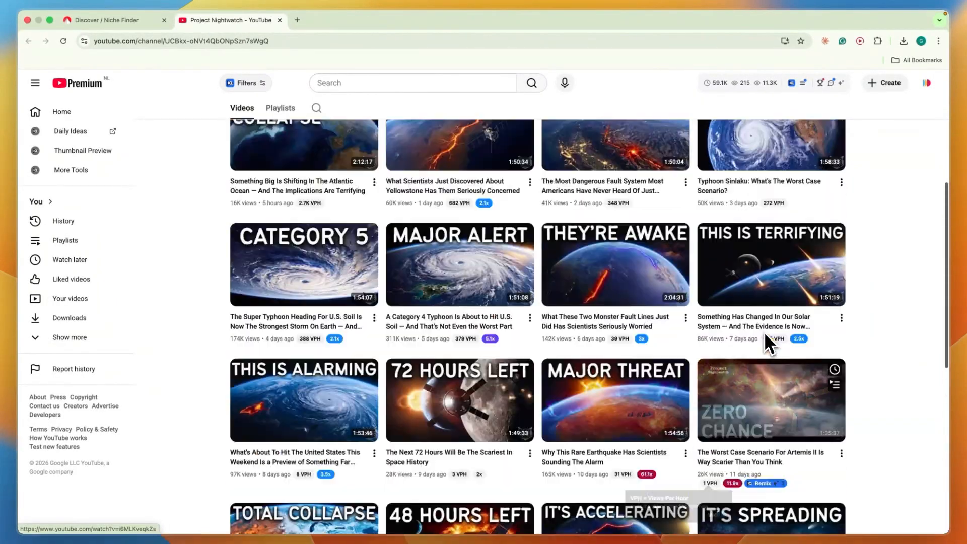
pyautogui.scroll(5, 763, 332)
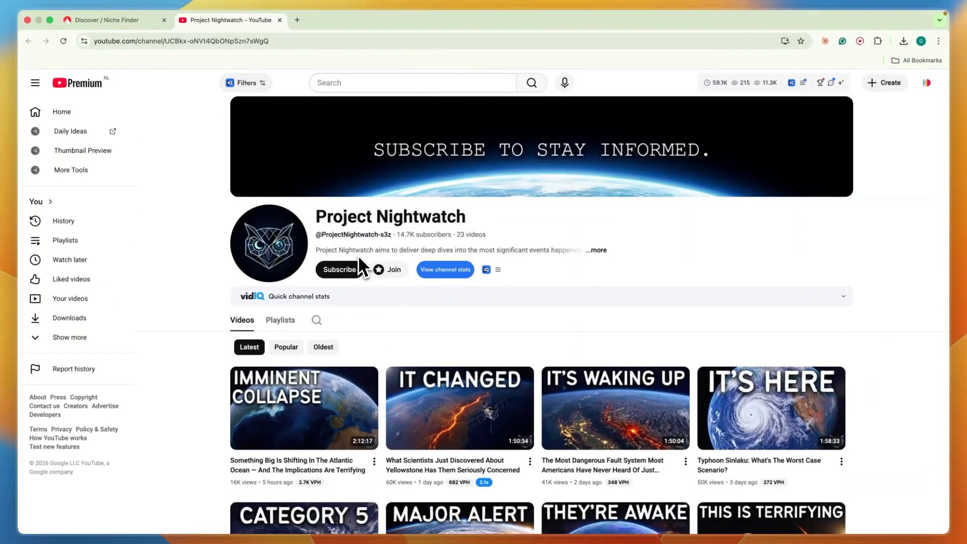
pyautogui.scroll(-15, 355, 262)
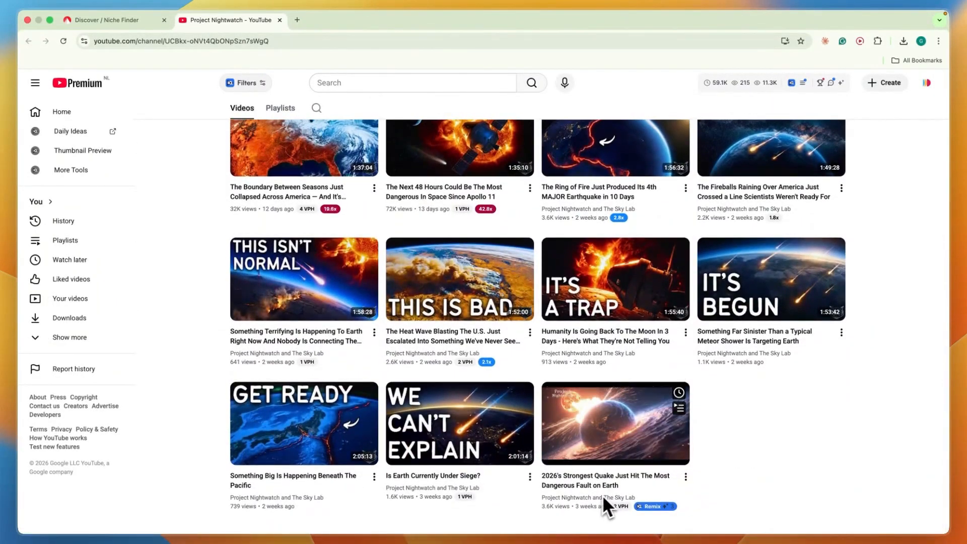
pyautogui.scroll(15, 351, 298)
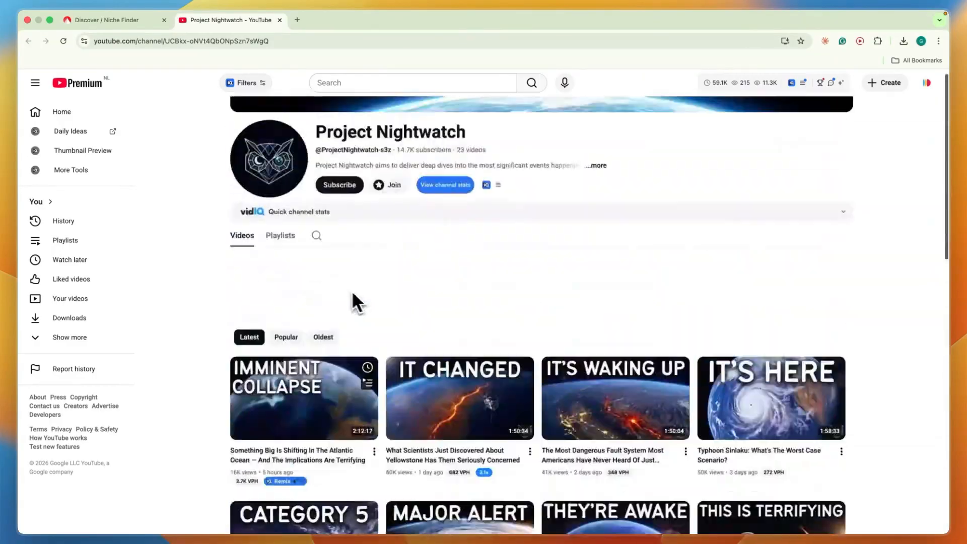
pyautogui.press('super+w')
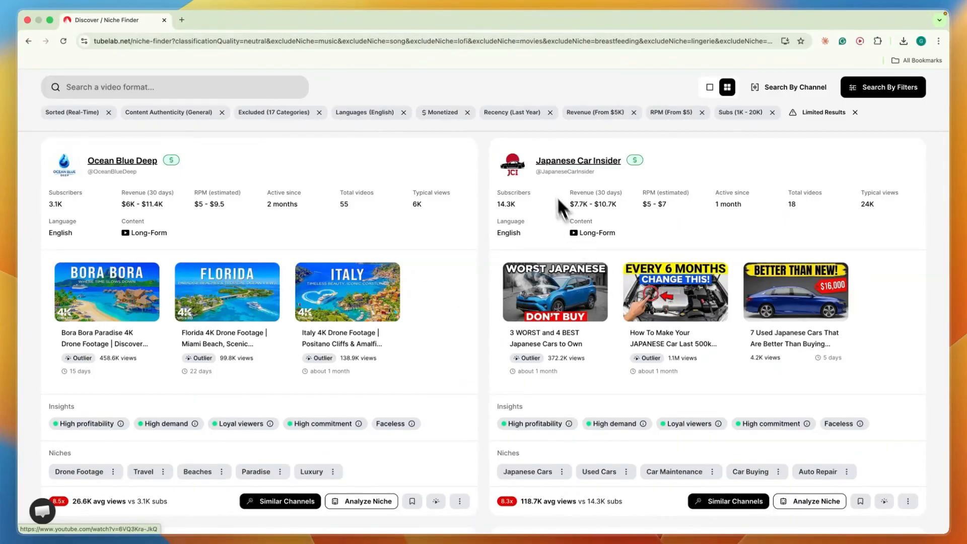
# Browse further through the filtered channels and examine Bille Finance's 30-day revenue
pyautogui.scroll(-7, 559, 172)
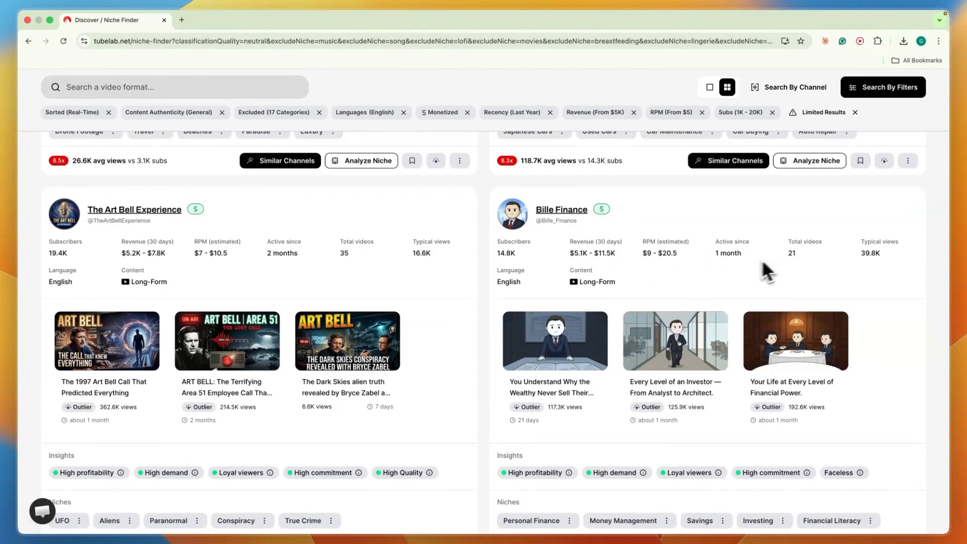
pyautogui.moveTo(569, 254); pyautogui.dragTo(583, 255)
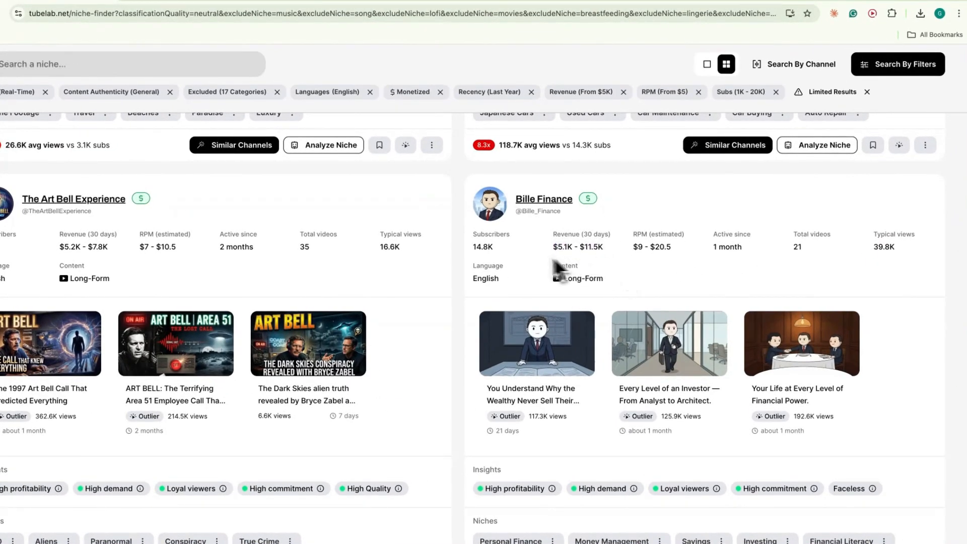
pyautogui.scroll(-2, 557, 274)
pyautogui.scroll(-5, 700, 305)
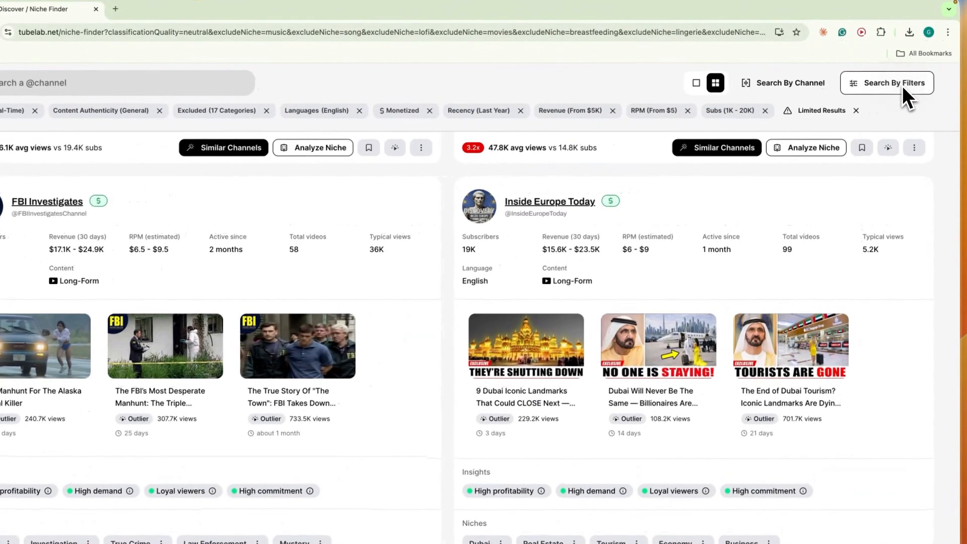
# Open the search filters and restrict the search to potentially faceless channels
pyautogui.click(903, 86)
pyautogui.scroll(-5, 482, 340)
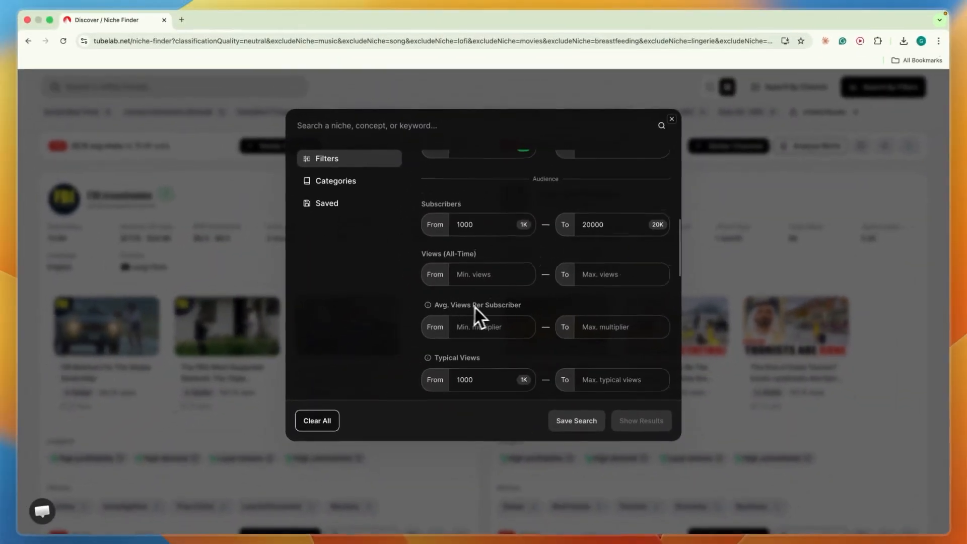
pyautogui.scroll(-3, 499, 312)
pyautogui.scroll(2, 489, 282)
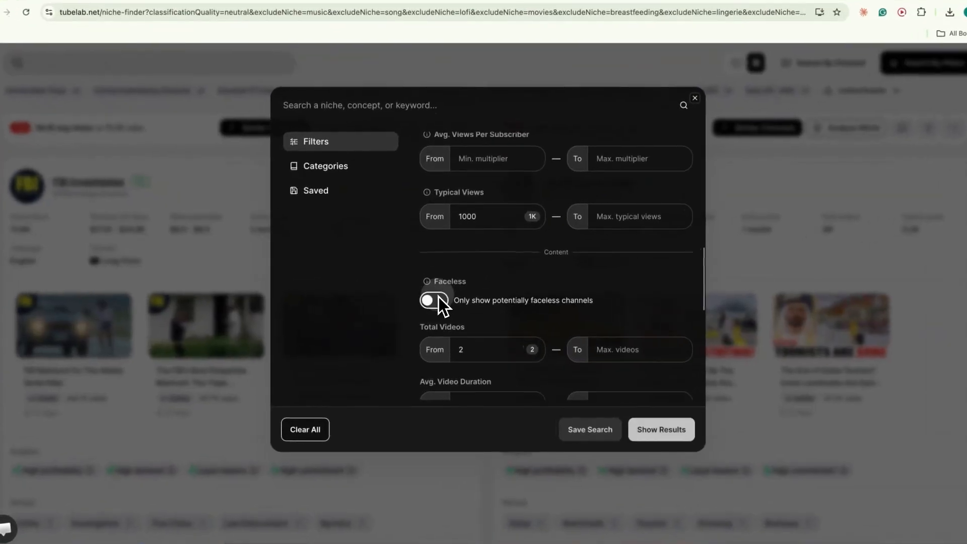
pyautogui.click(435, 302)
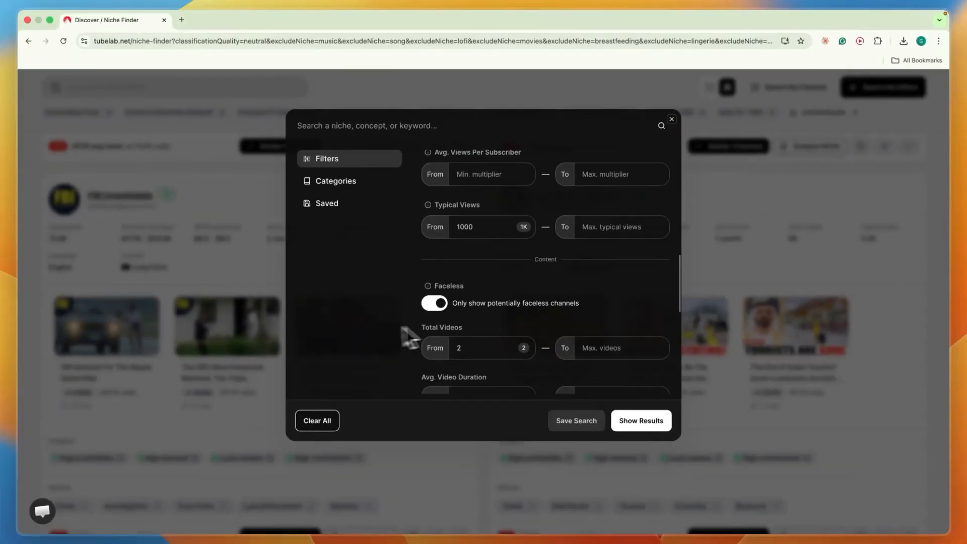
# Check the Content Authenticity options and keep General selected
pyautogui.scroll(-6, 600, 348)
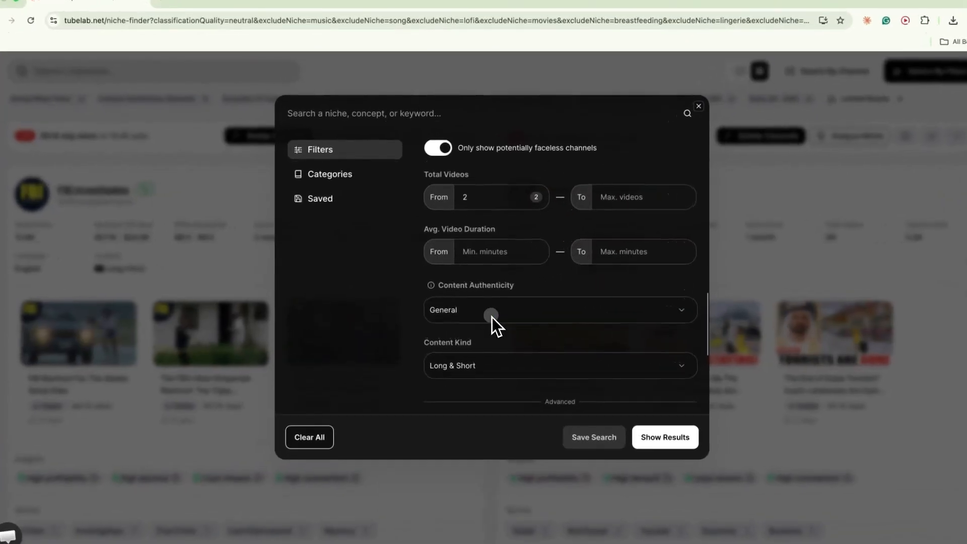
pyautogui.click(484, 308)
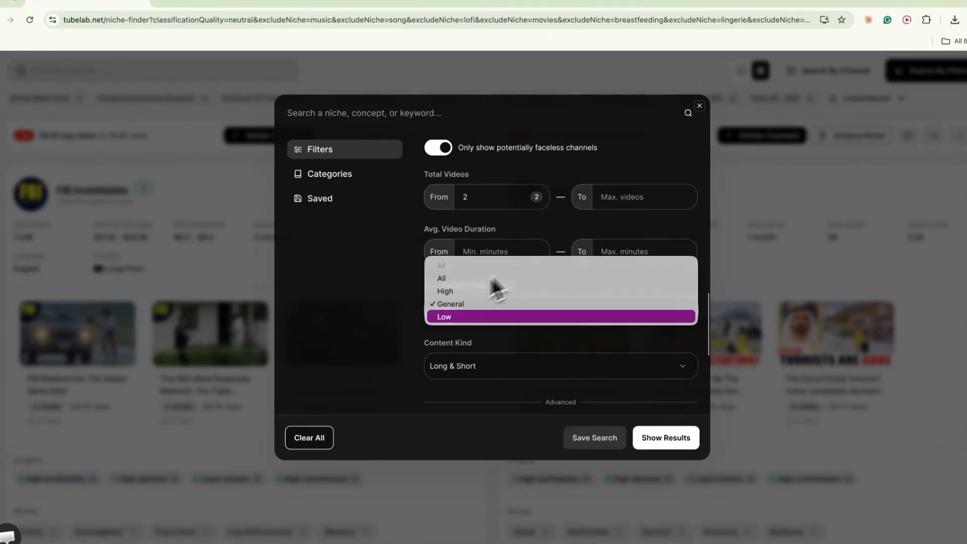
pyautogui.click(374, 324)
# Restrict the search to channels with consistent video views and show the results
pyautogui.scroll(-6, 438, 339)
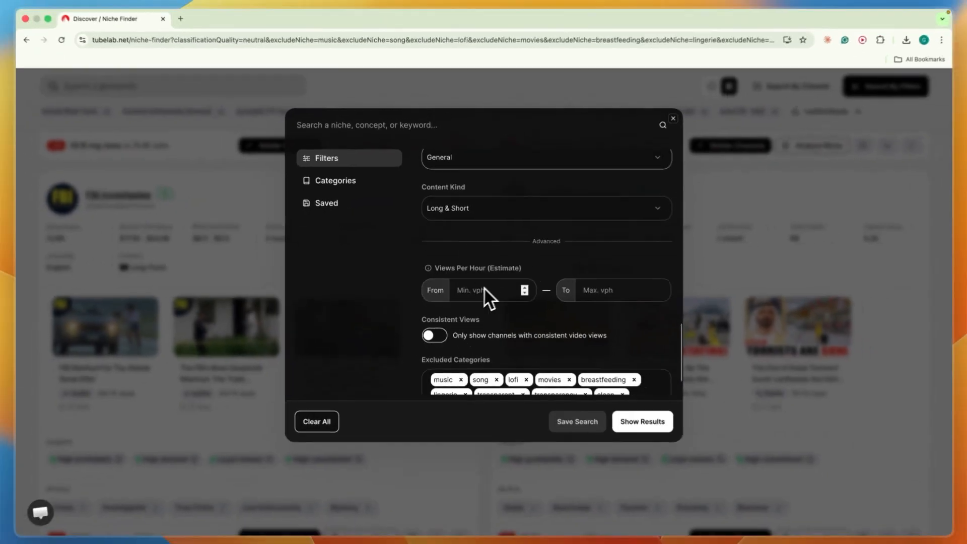
pyautogui.scroll(-3, 481, 296)
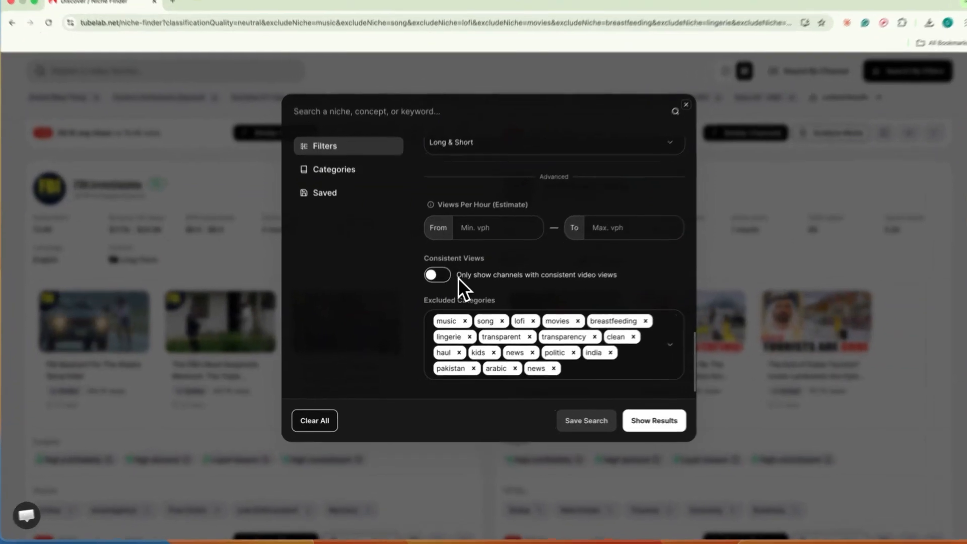
pyautogui.moveTo(453, 281); pyautogui.dragTo(513, 285)
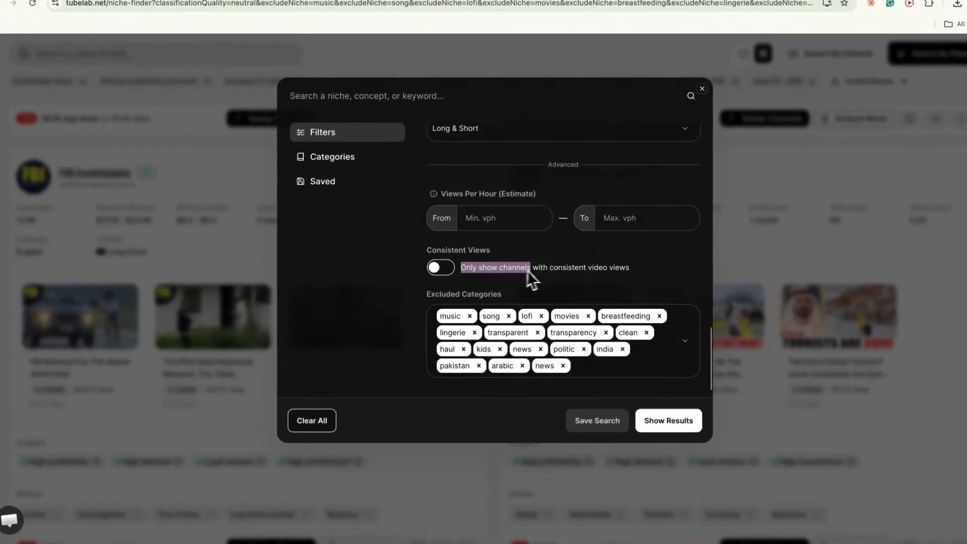
pyautogui.click(628, 272)
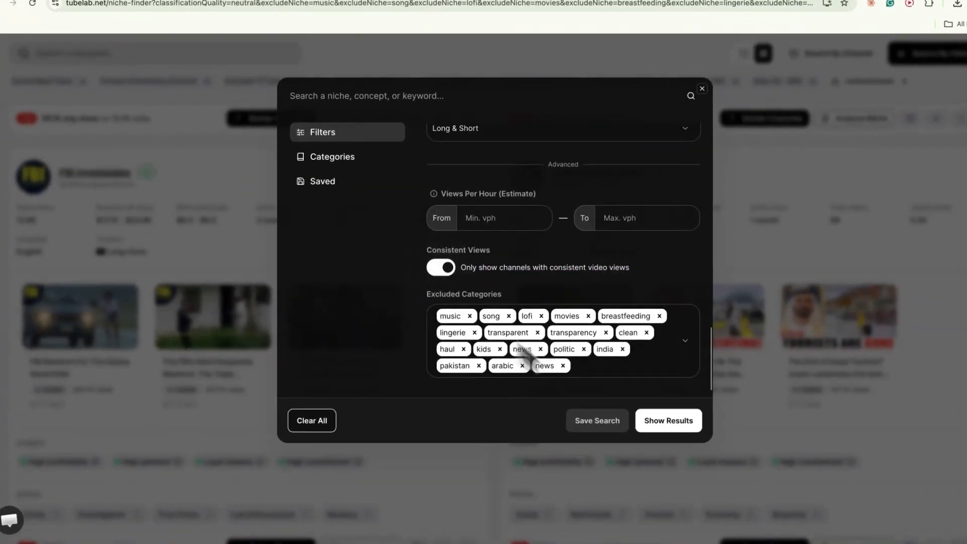
pyautogui.click(645, 423)
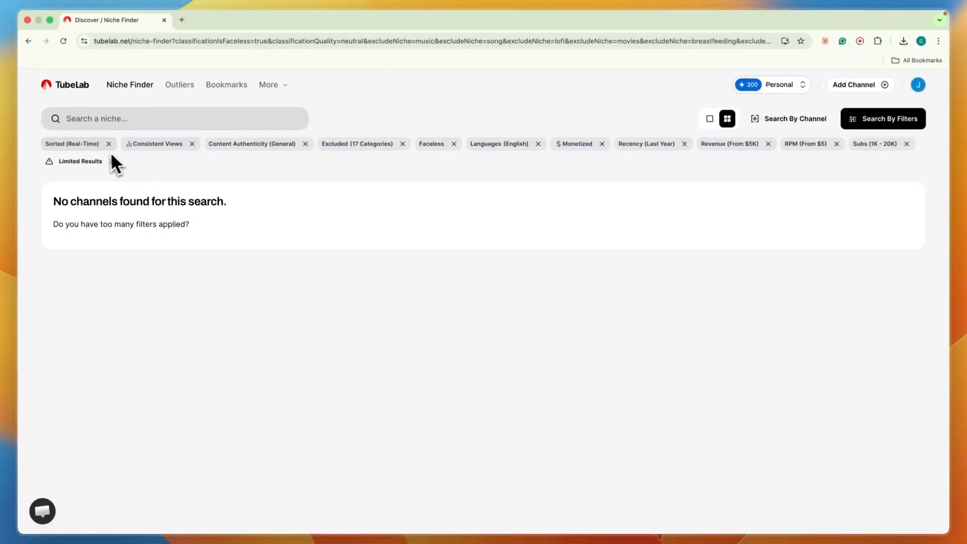
# Remove the Consistent Views filter and browse the faceless channels down to MegaBuilds Signal
pyautogui.click(192, 144)
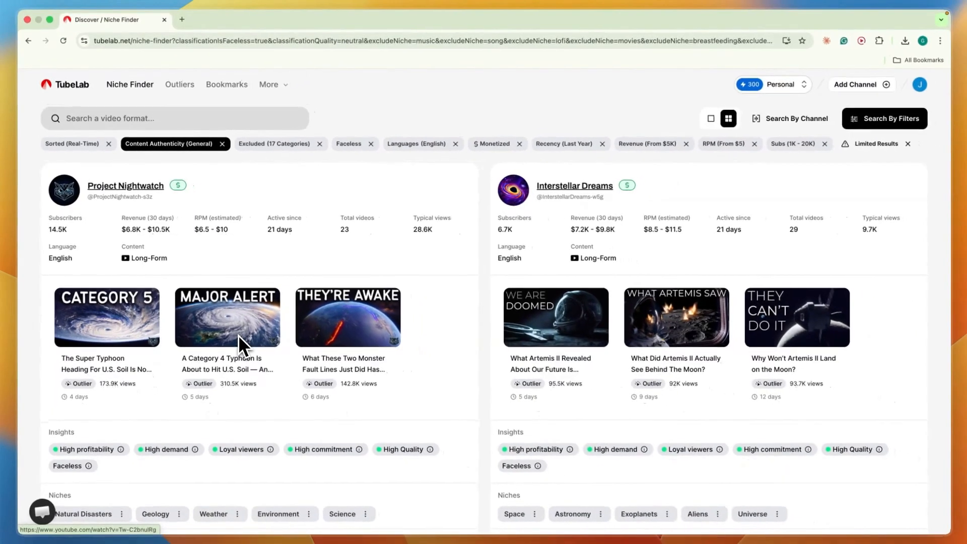
pyautogui.scroll(-5, 715, 201)
pyautogui.scroll(-15, 659, 174)
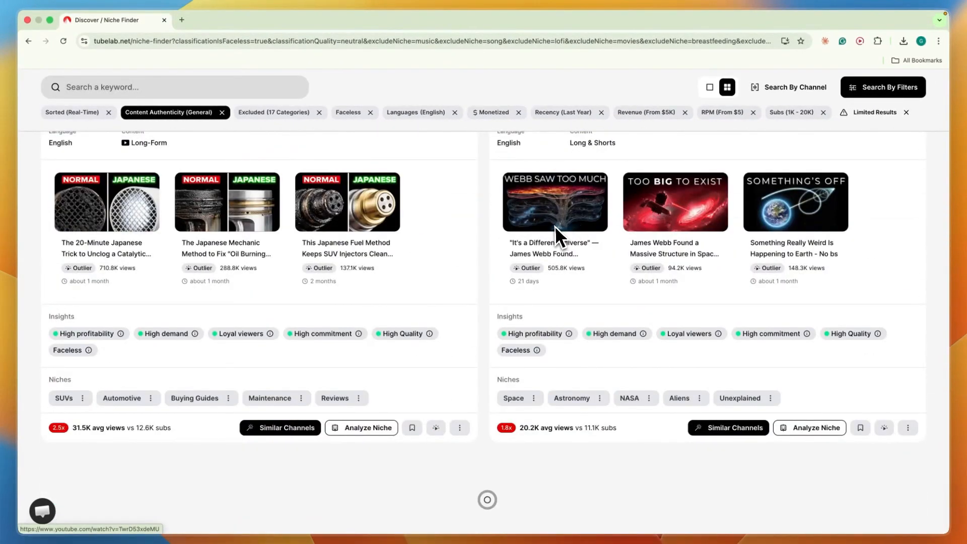
pyautogui.scroll(-12, 548, 236)
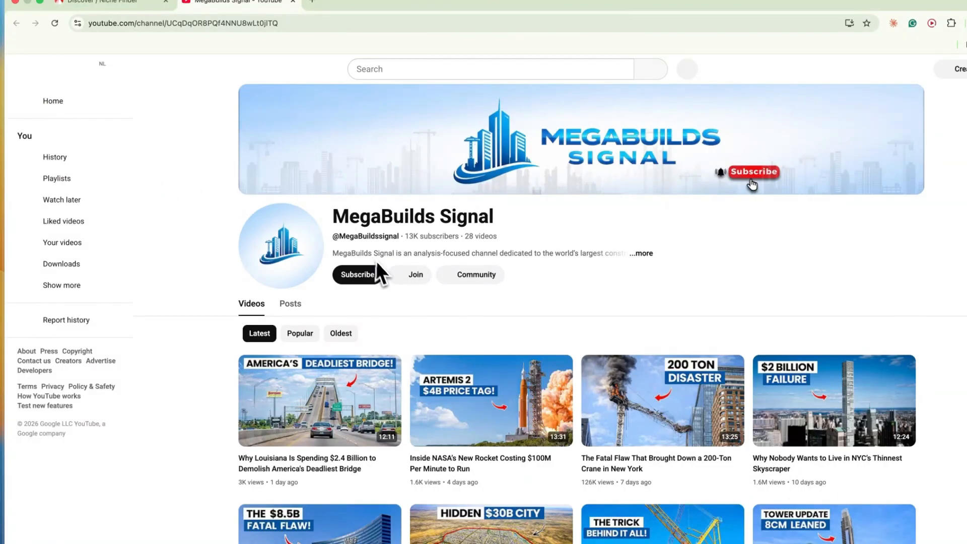
# Review the MegaBuilds Signal channel on YouTube with its videos sorted from oldest
pyautogui.scroll(-1, 244, 320)
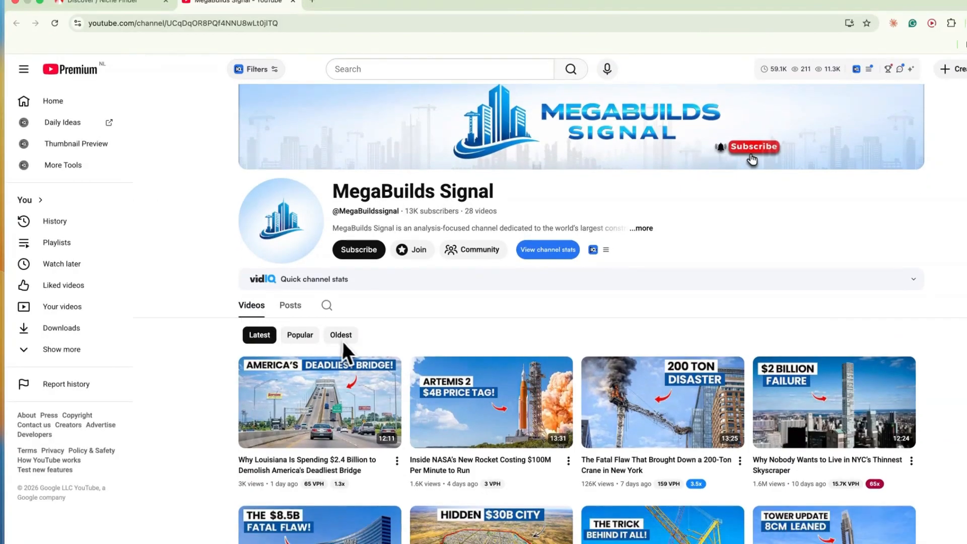
pyautogui.click(350, 336)
pyautogui.scroll(-1, 350, 348)
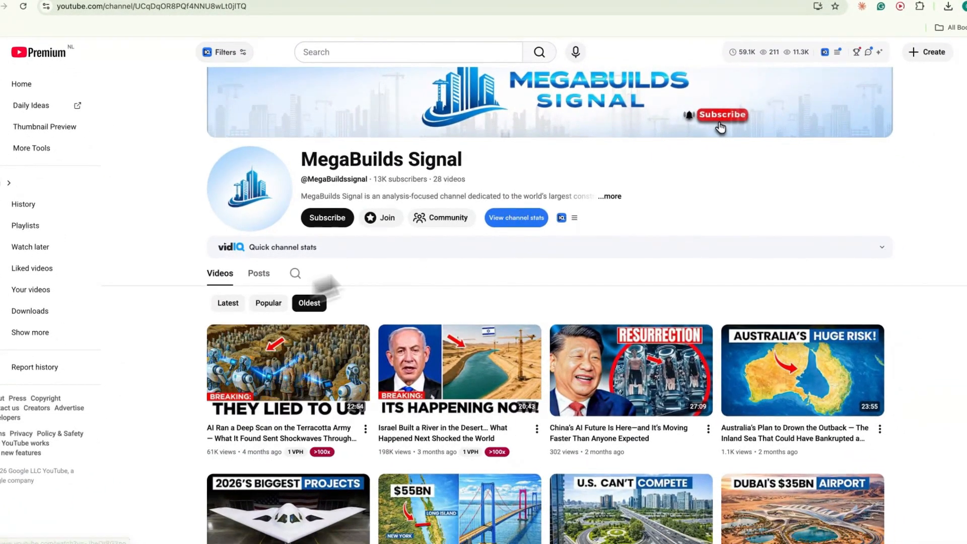
pyautogui.click(508, 216)
pyautogui.scroll(-3, 397, 242)
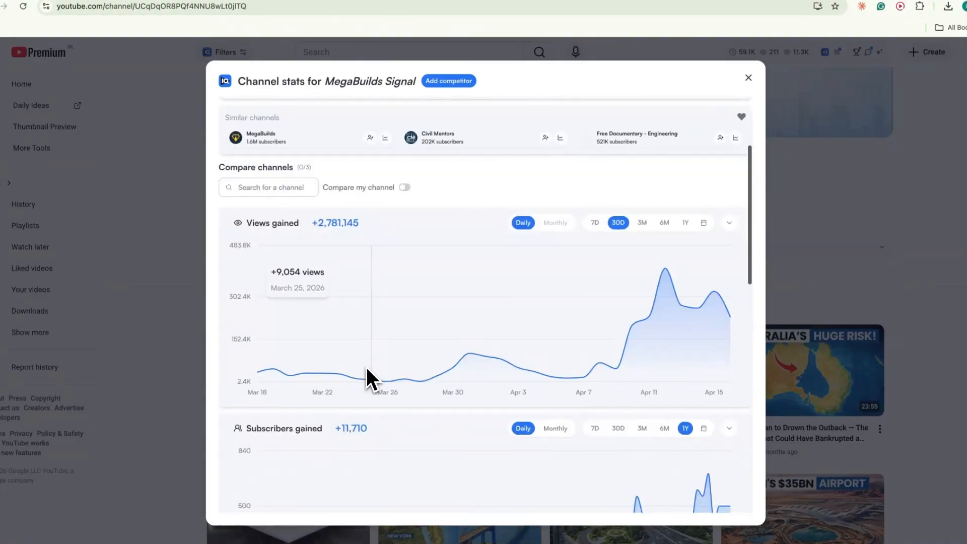
pyautogui.moveTo(318, 224); pyautogui.dragTo(360, 227)
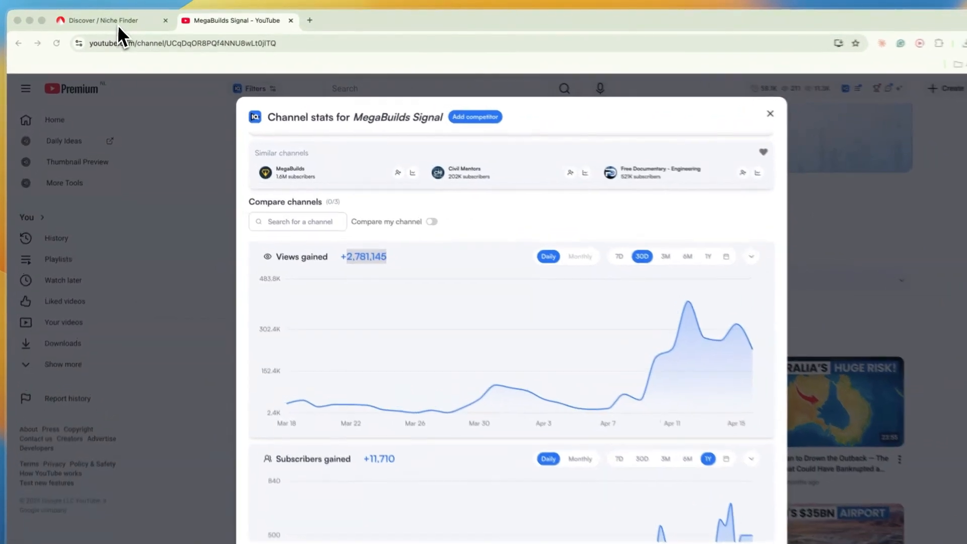
pyautogui.click(117, 22)
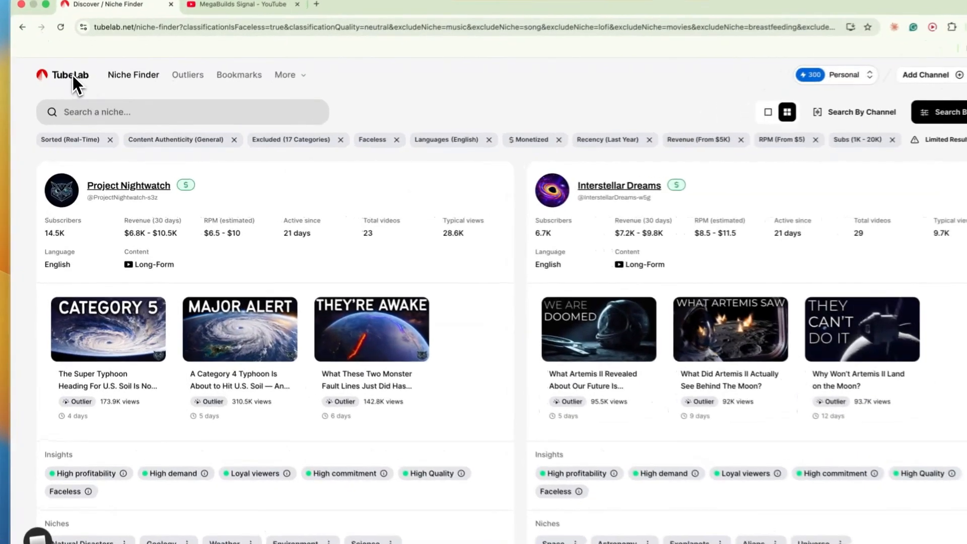
# Go back to the Niche Finder start page and examine the Recently Found & Trending Channels section
pyautogui.click(71, 74)
pyautogui.click(247, 75)
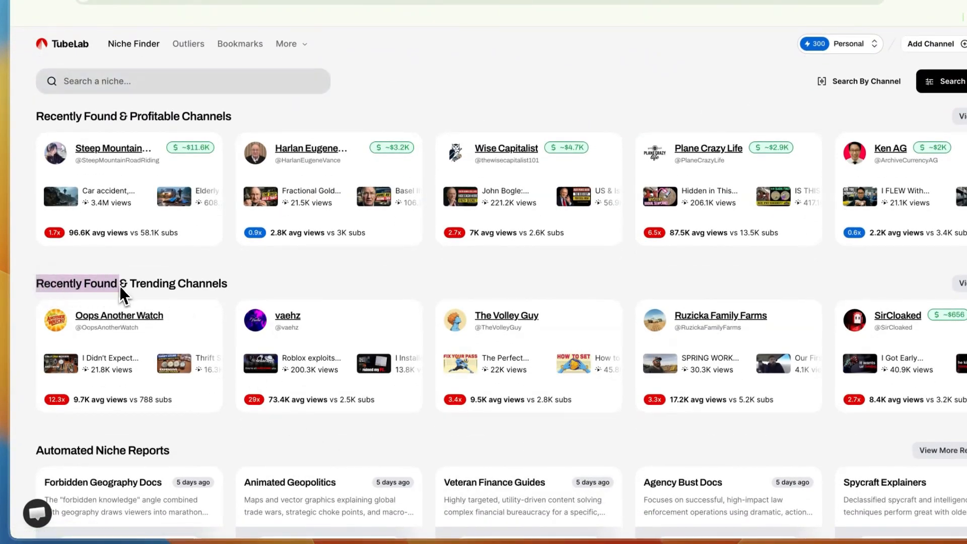
pyautogui.moveTo(119, 285); pyautogui.dragTo(298, 282)
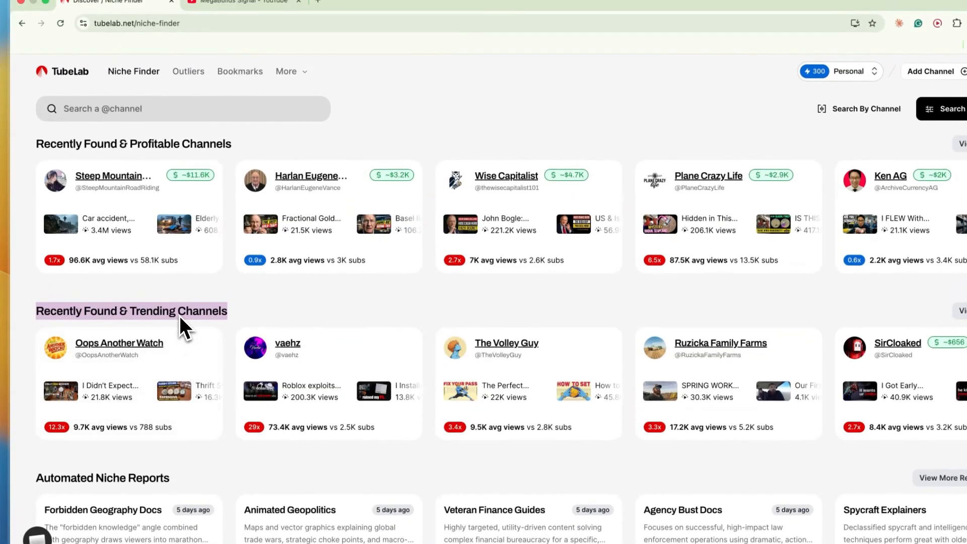
pyautogui.click(179, 312)
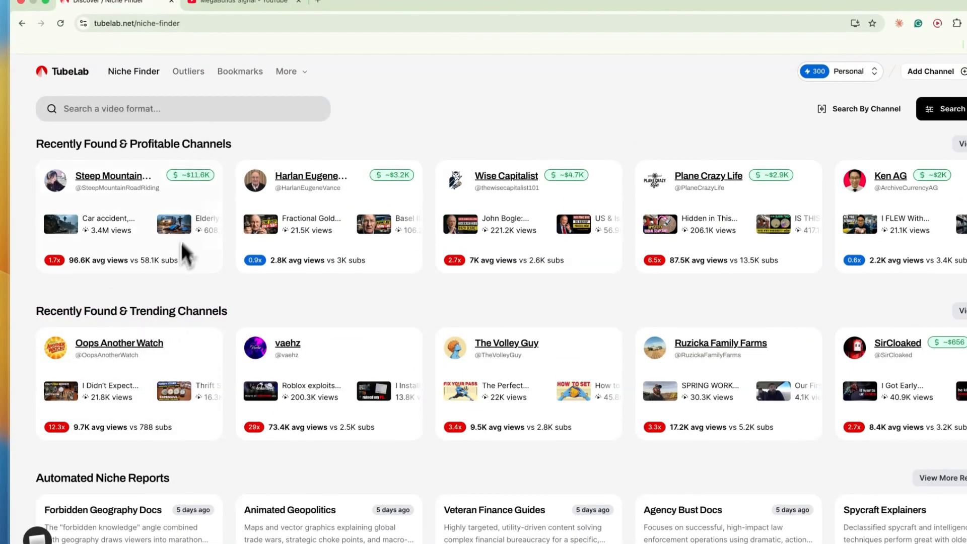
# Examine the Automated Niche Reports section and leaf through the example videos of Animated Geopolitics
pyautogui.scroll(-5, 273, 282)
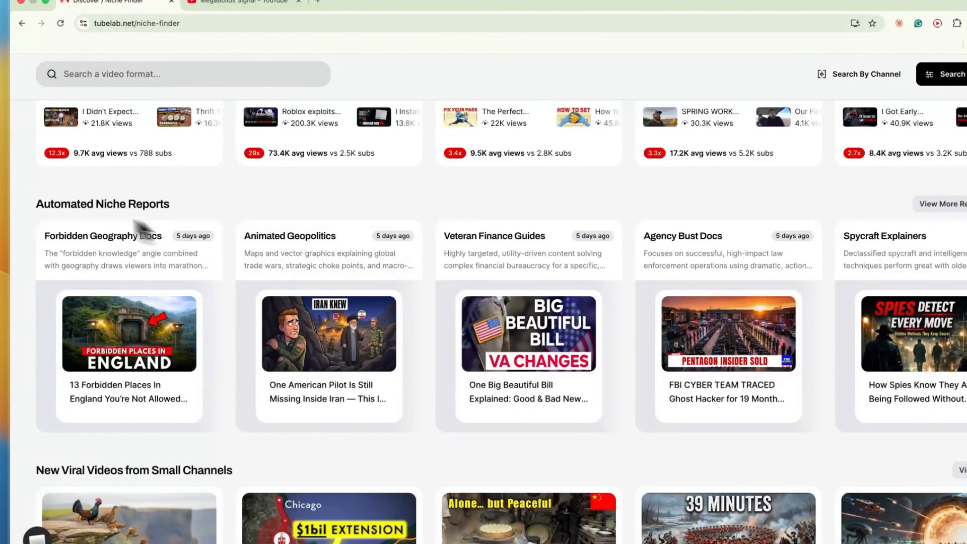
pyautogui.moveTo(30, 208); pyautogui.dragTo(187, 211)
pyautogui.click(204, 201)
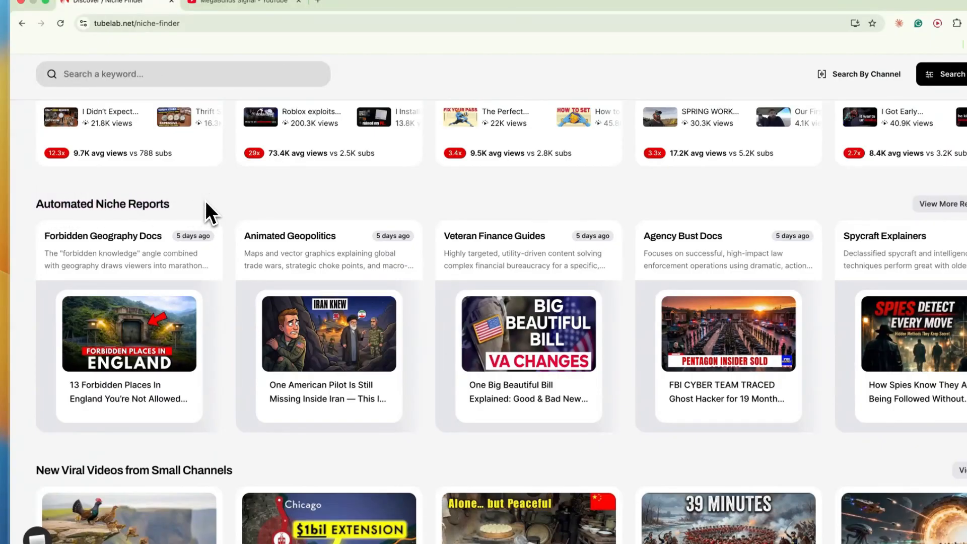
pyautogui.hscroll(2, 339, 295)
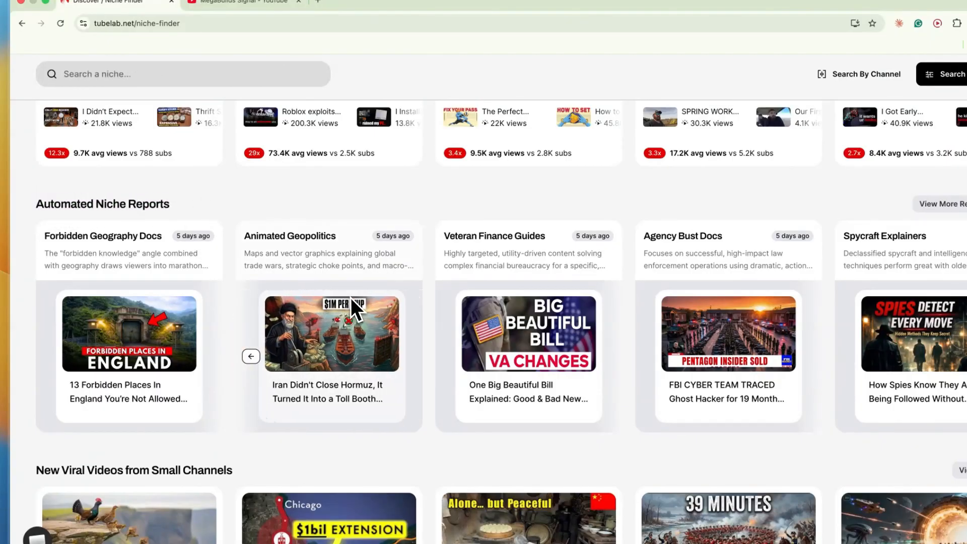
pyautogui.hscroll(-2, 317, 305)
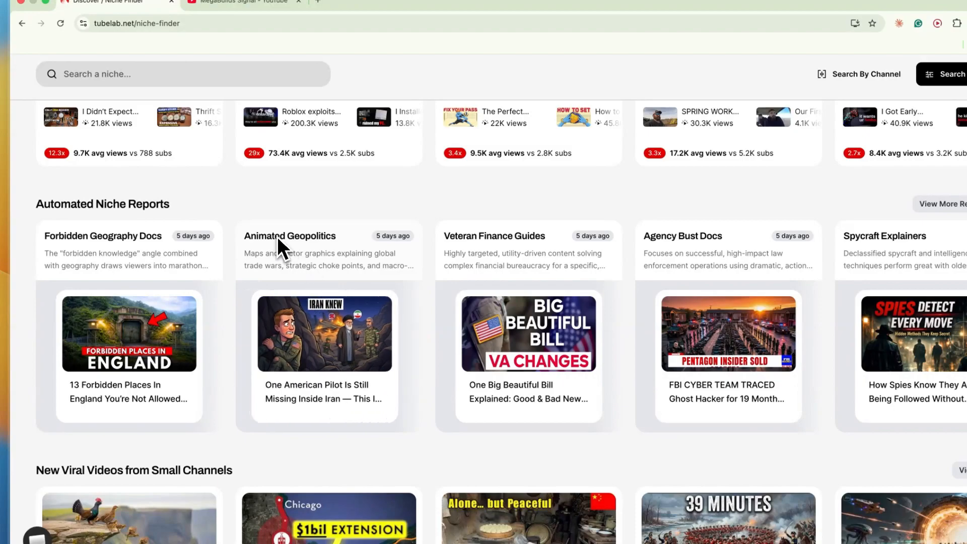
# Open the Animated Geopolitics niche report and examine the 30-day revenue of its reference channels
pyautogui.click(305, 236)
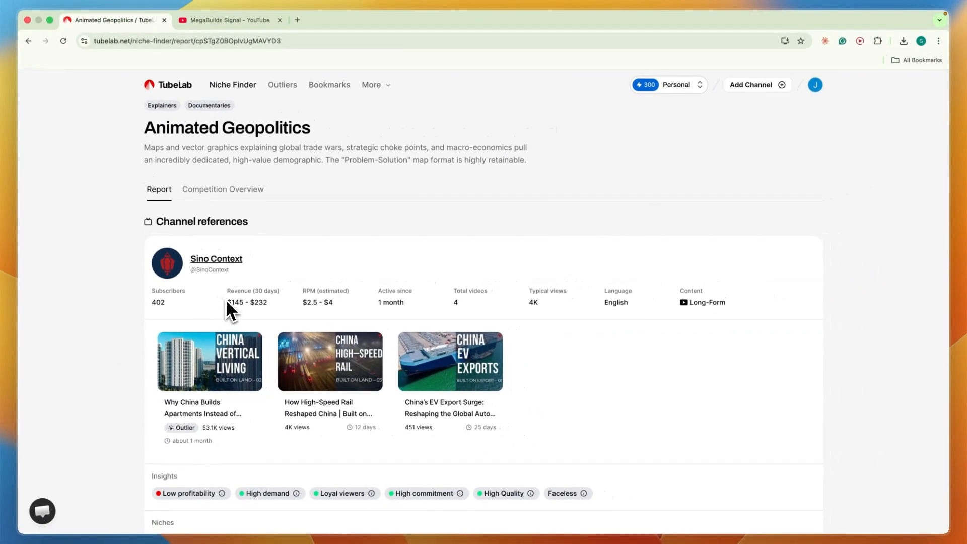
pyautogui.scroll(-3, 192, 226)
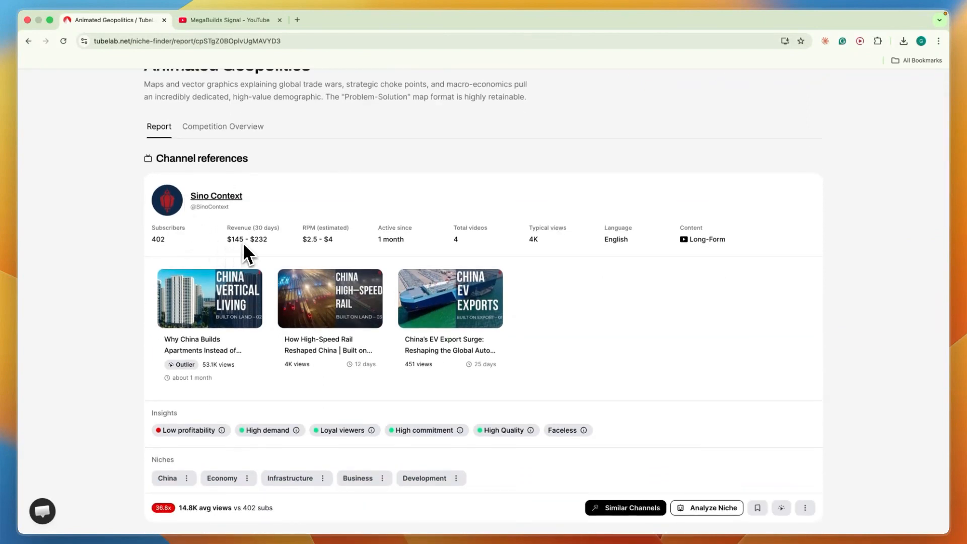
pyautogui.moveTo(267, 240); pyautogui.dragTo(226, 227)
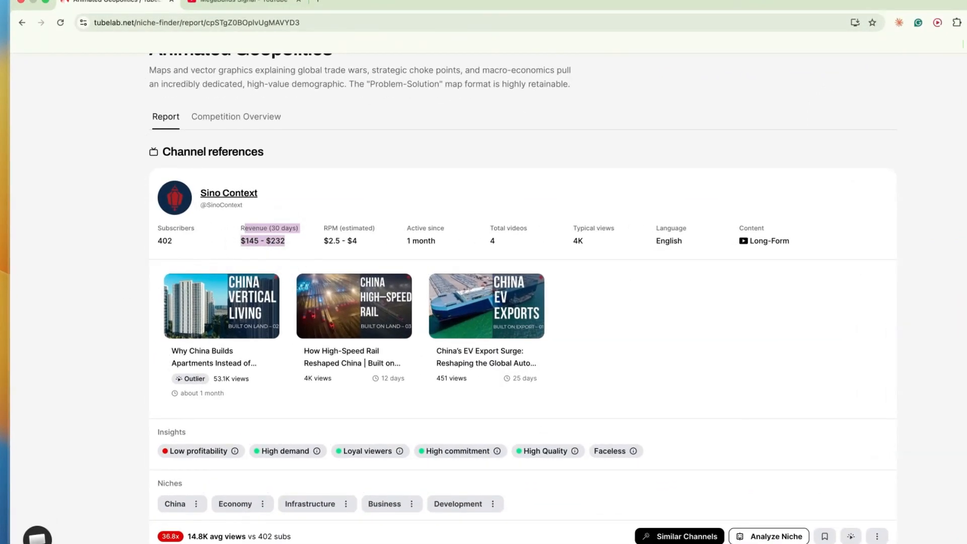
pyautogui.scroll(-6, 87, 318)
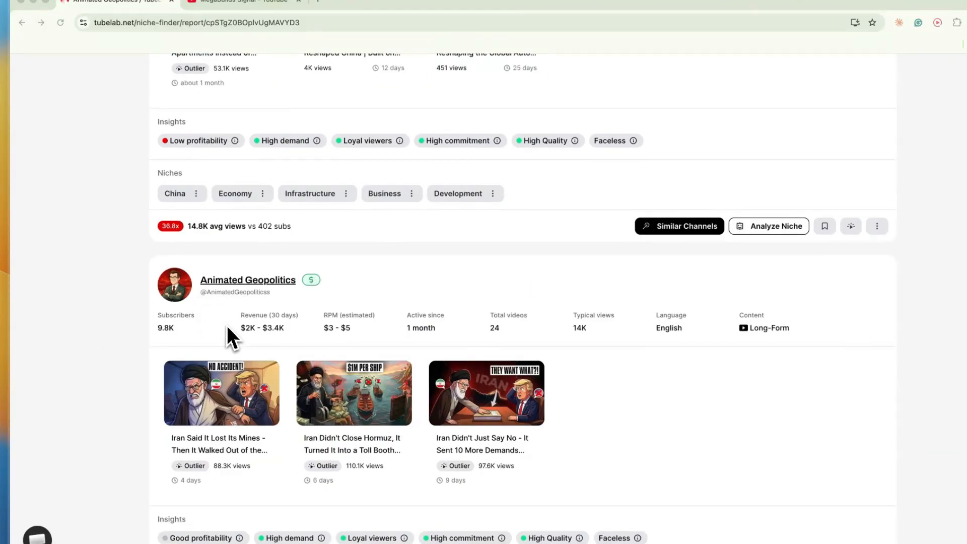
# Examine the Working Topics and Title Formulas in the report's AI Analysis section
pyautogui.scroll(-14, 280, 333)
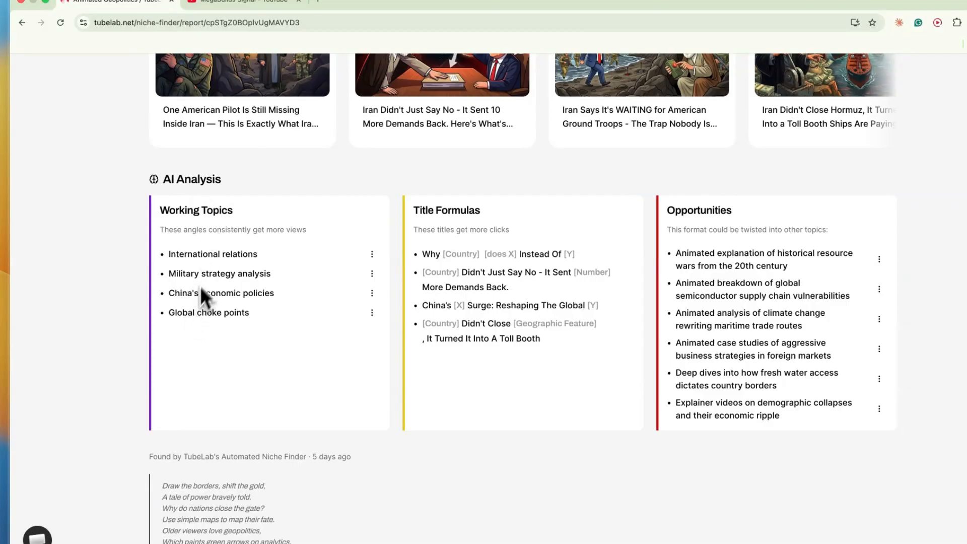
pyautogui.moveTo(164, 238); pyautogui.dragTo(235, 231)
pyautogui.moveTo(301, 232); pyautogui.dragTo(305, 231)
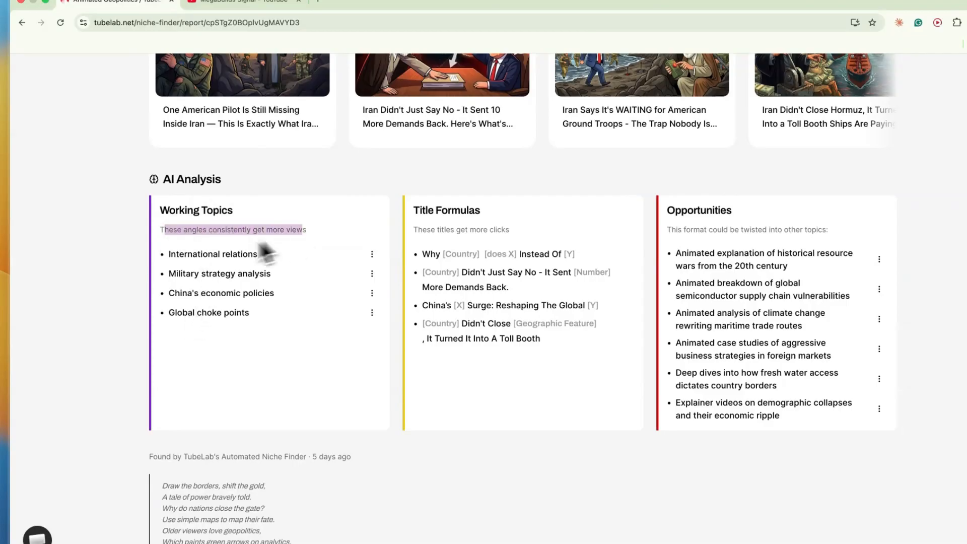
pyautogui.moveTo(375, 208); pyautogui.dragTo(441, 208)
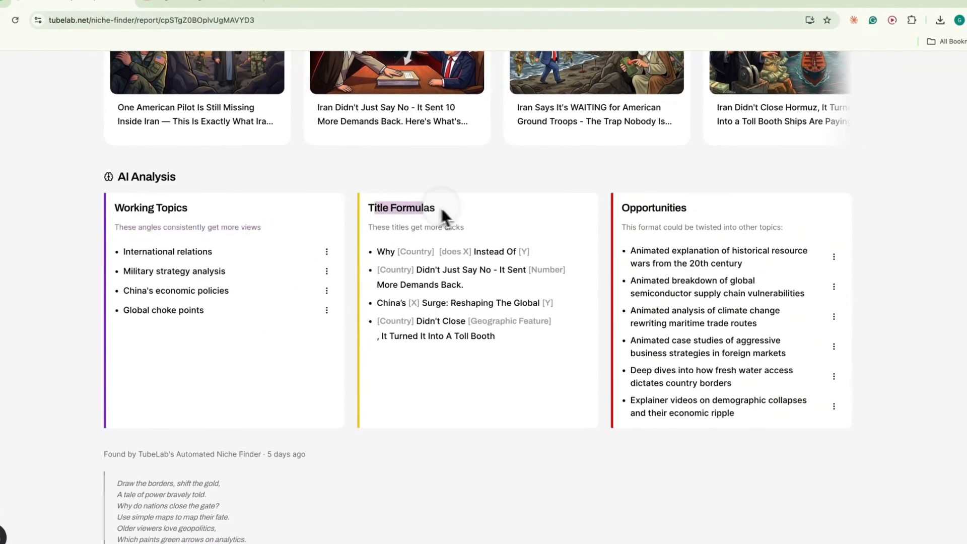
# Open the Competition Overview of the Animated Geopolitics report and leaf through its Similar Channels
pyautogui.click(450, 209)
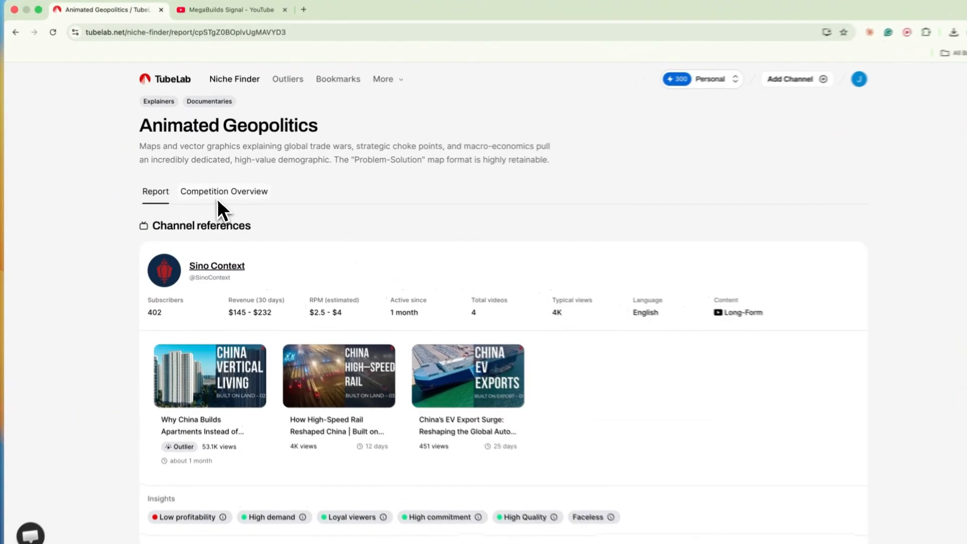
pyautogui.click(219, 195)
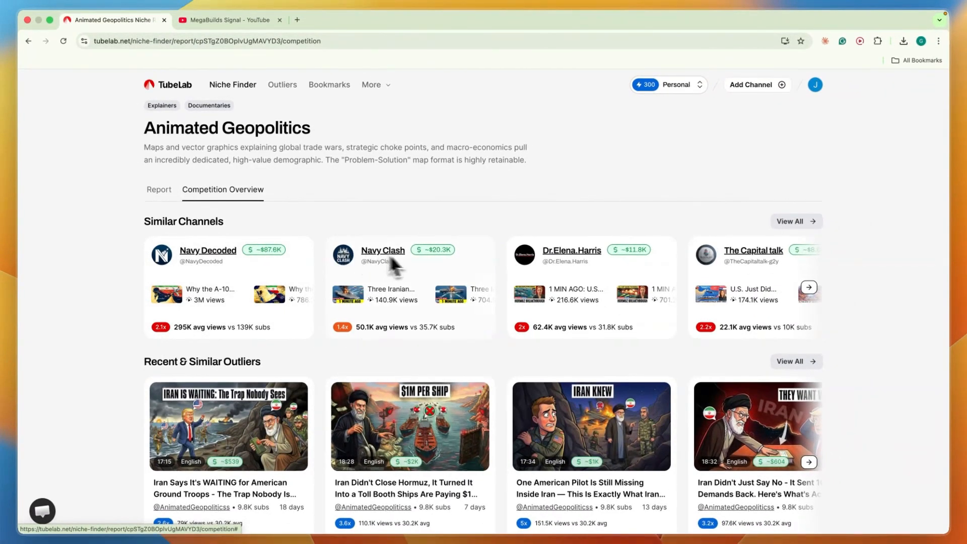
pyautogui.hscroll(10, 424, 257)
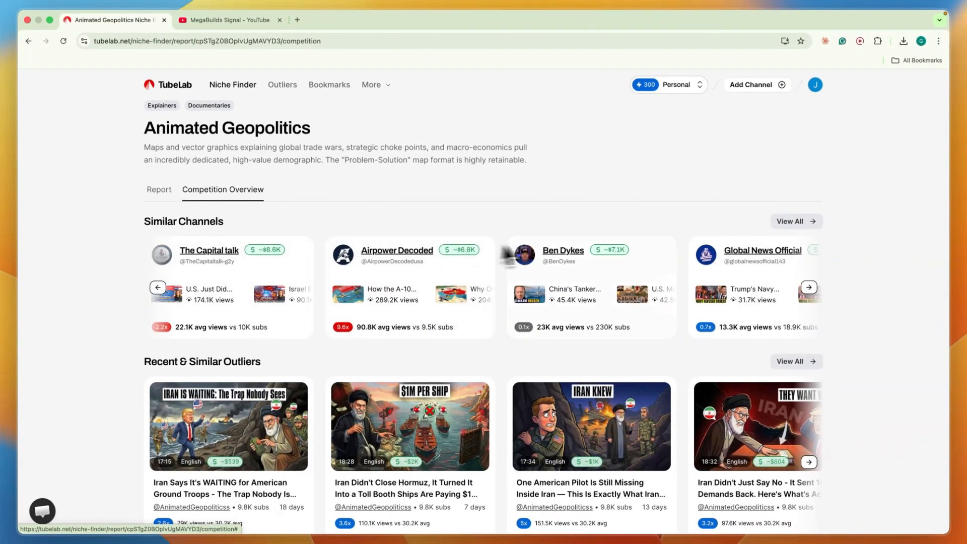
pyautogui.hscroll(10, 590, 253)
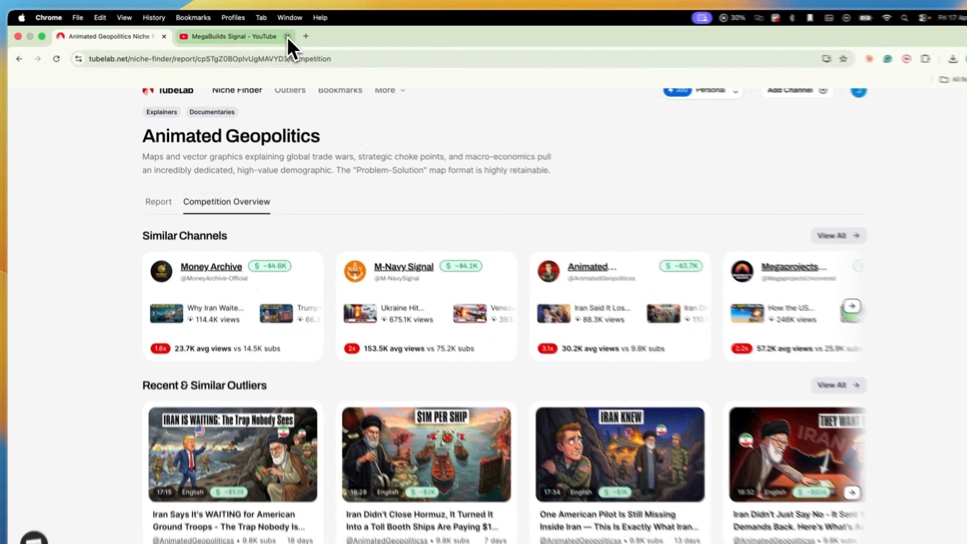
# Close the MegaBuilds Signal YouTube page, open Outliers and examine the New Viral Videos from Small Channels section
pyautogui.click(280, 19)
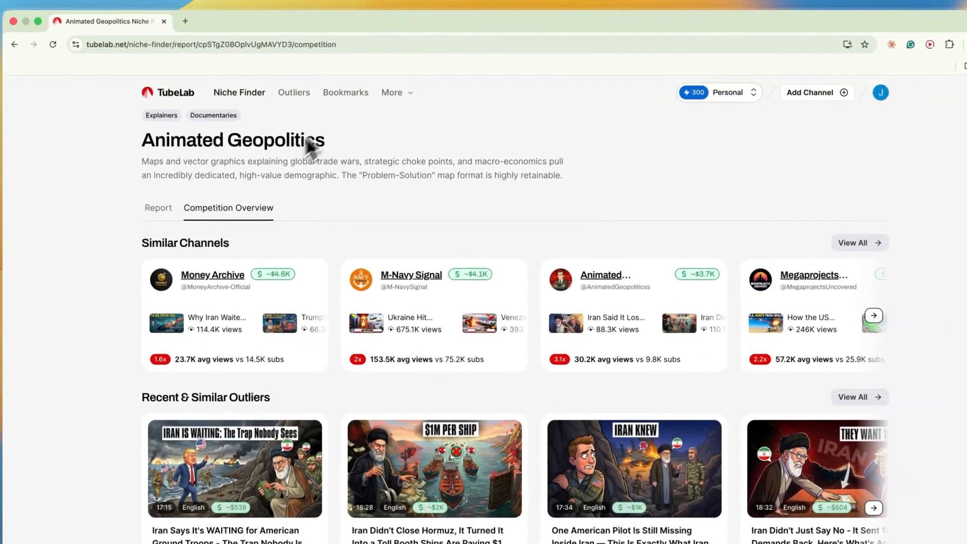
pyautogui.click(283, 92)
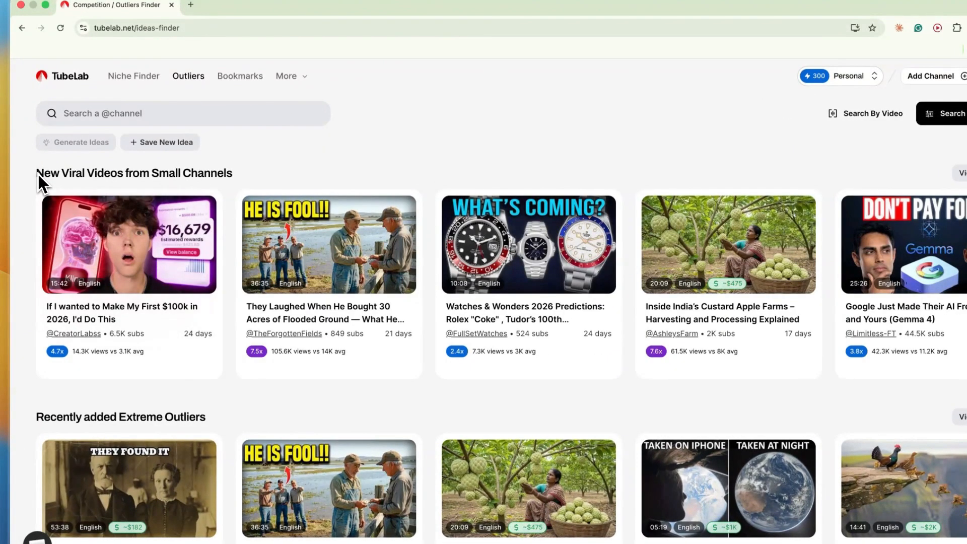
pyautogui.moveTo(38, 175); pyautogui.dragTo(97, 172)
pyautogui.moveTo(177, 178); pyautogui.dragTo(245, 175)
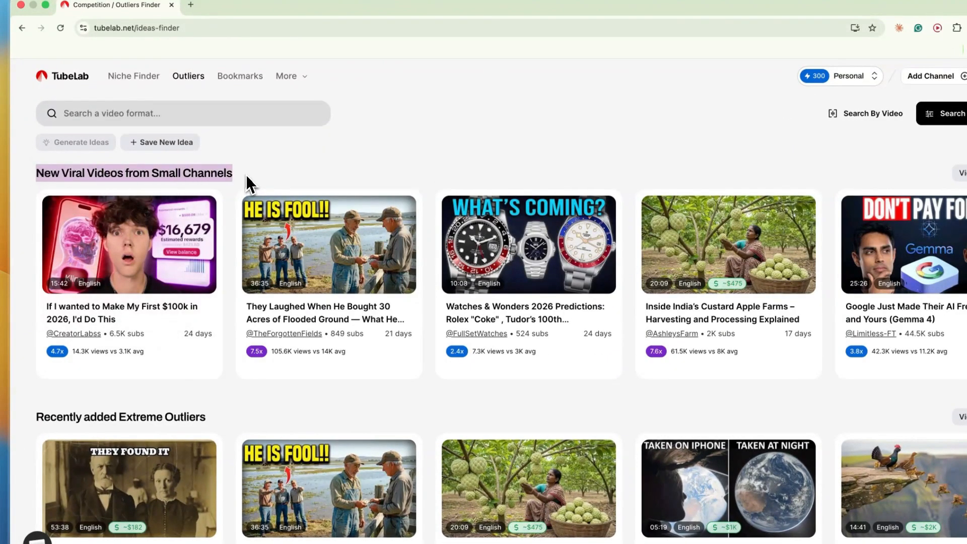
pyautogui.click(253, 162)
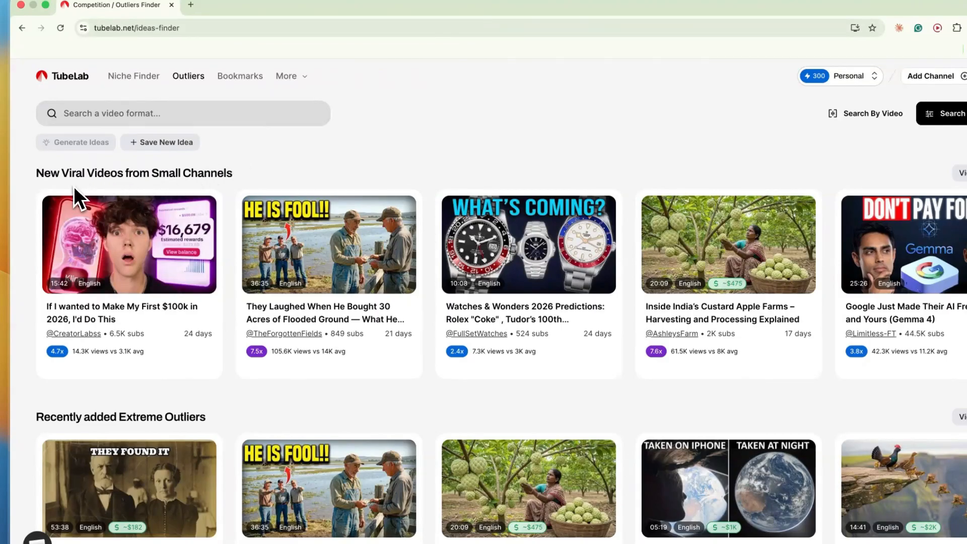
# Leaf through the videos in the Recently added Extreme Outliers section of Outliers
pyautogui.scroll(-3, 83, 199)
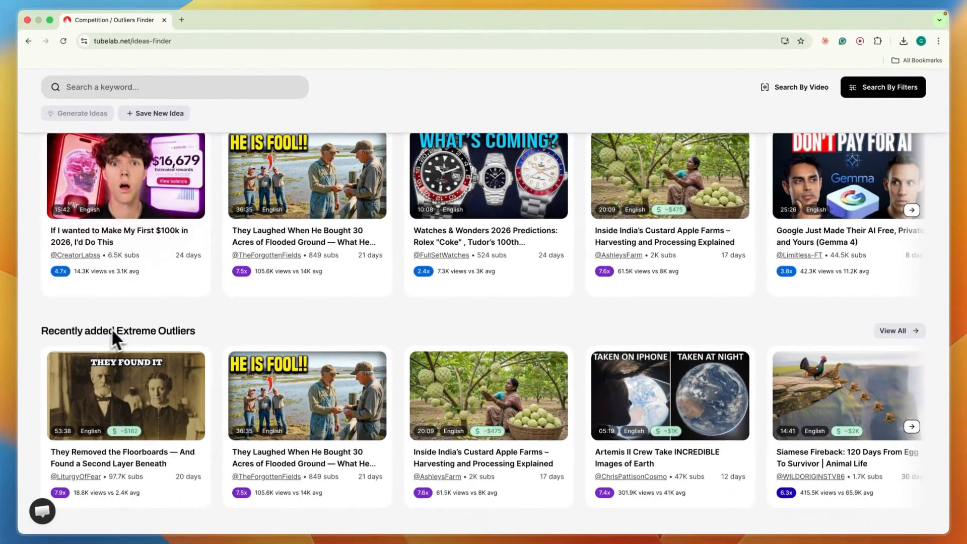
pyautogui.hscroll(10, 151, 398)
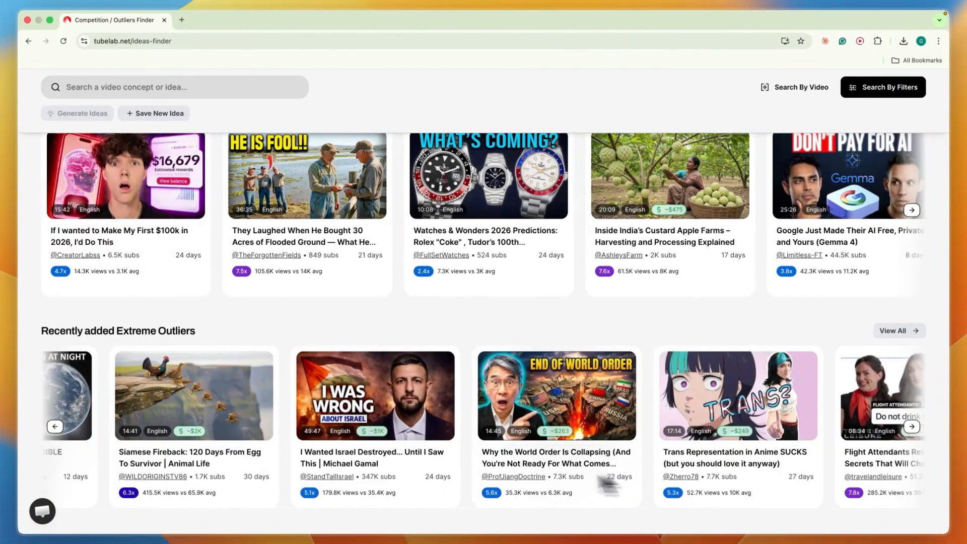
pyautogui.hscroll(-10, 420, 461)
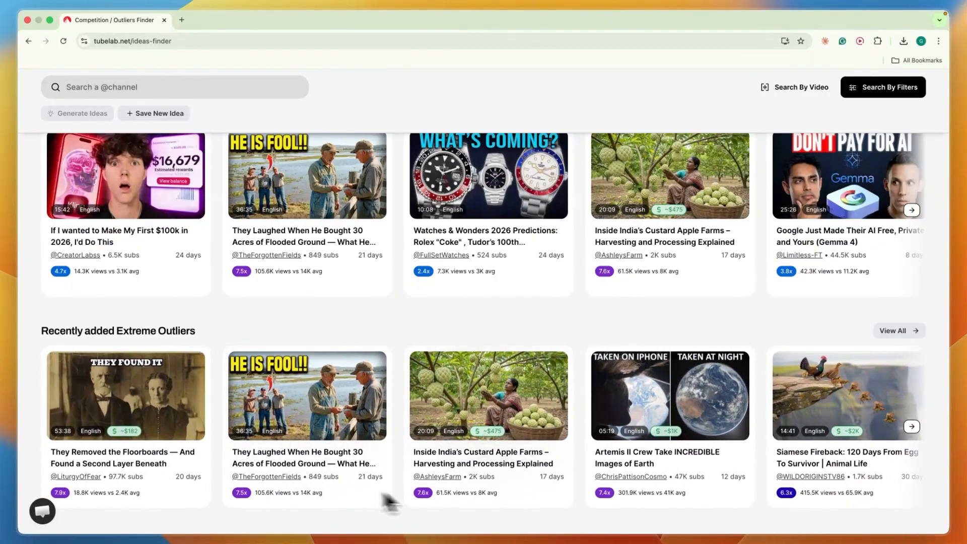
pyautogui.hscroll(5, 491, 473)
pyautogui.scroll(2, 491, 473)
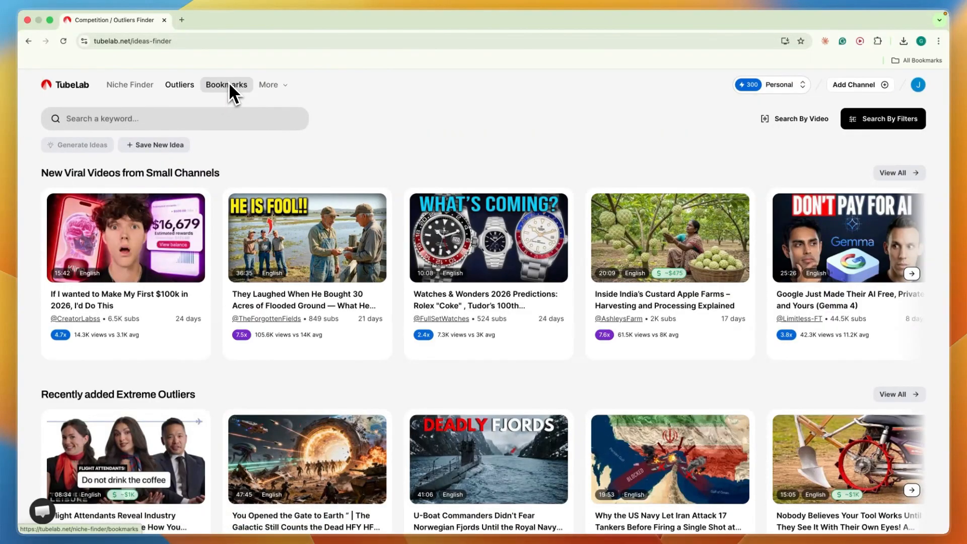
# Open the Title Formulas library and sort its formulas by Trend
pyautogui.click(273, 85)
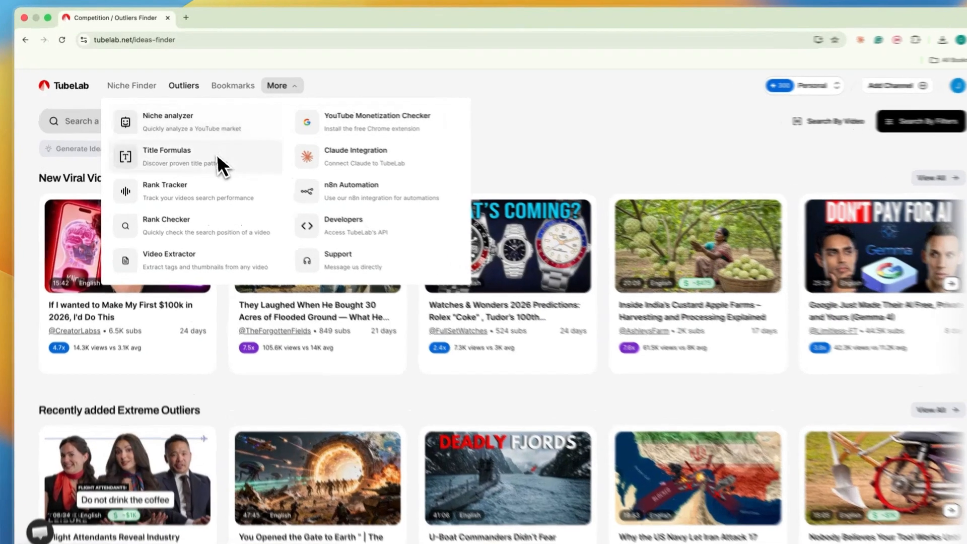
pyautogui.click(207, 152)
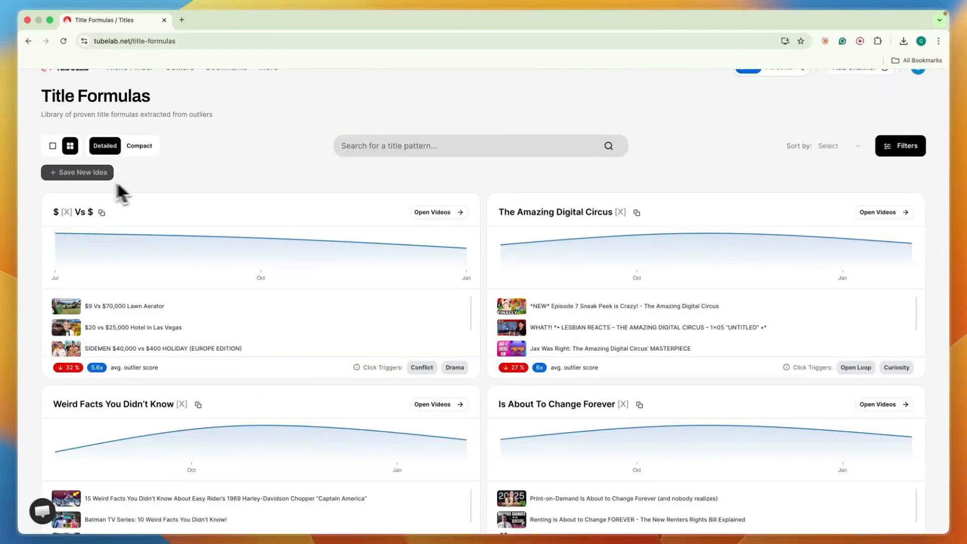
pyautogui.click(854, 145)
pyautogui.click(846, 161)
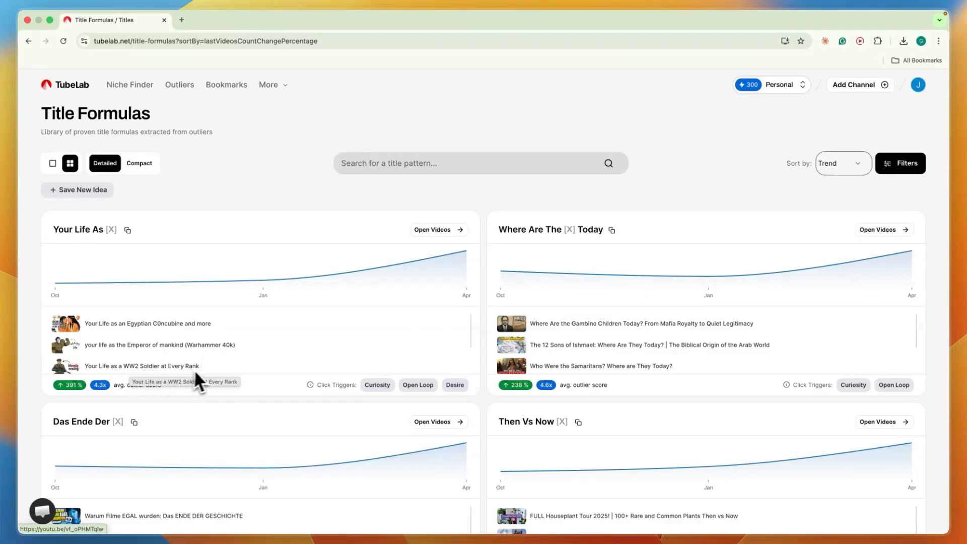
# Examine the example titles and click triggers of the trend-sorted title formulas, beginning with Your Life As [X]
pyautogui.scroll(-2, 202, 365)
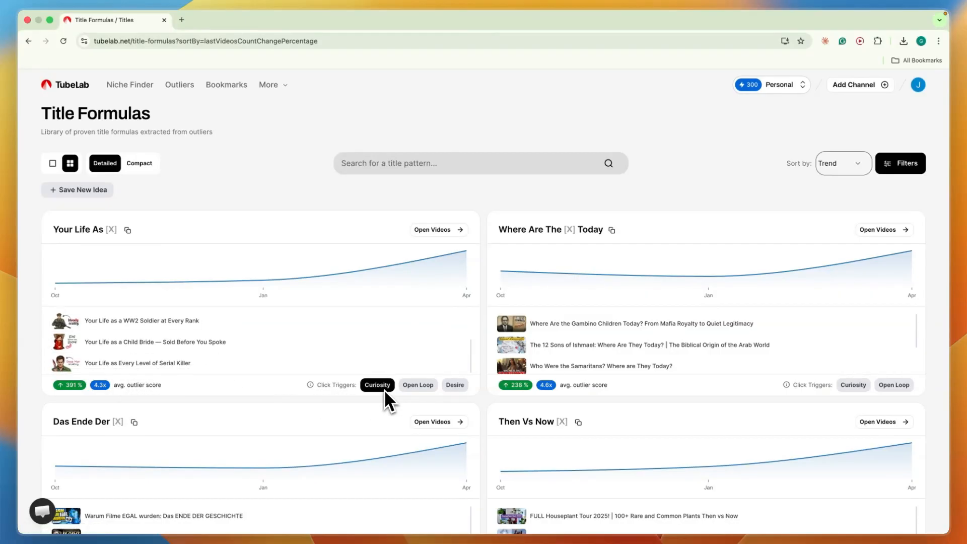
pyautogui.scroll(-4, 610, 403)
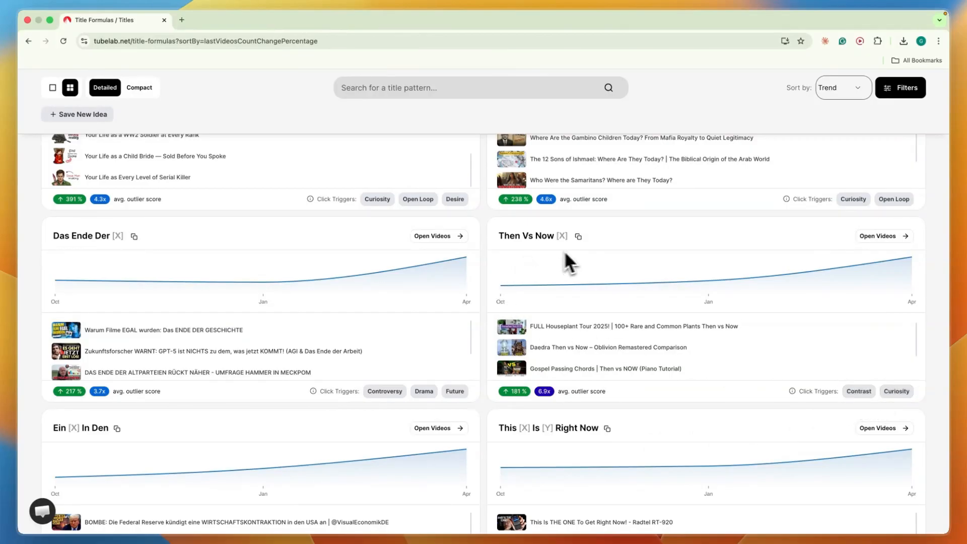
pyautogui.scroll(-1, 424, 348)
pyautogui.scroll(-5, 488, 355)
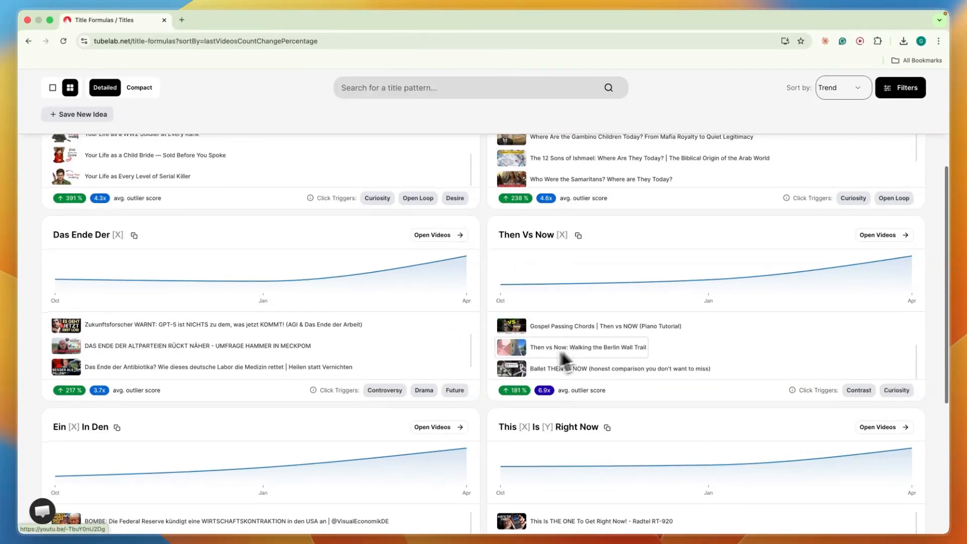
pyautogui.scroll(-5, 351, 336)
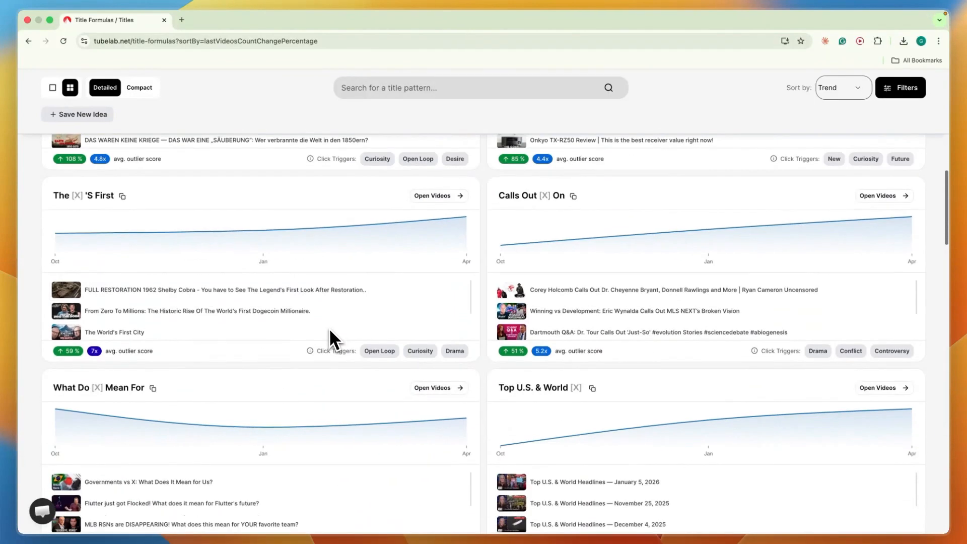
pyautogui.scroll(-5, 578, 393)
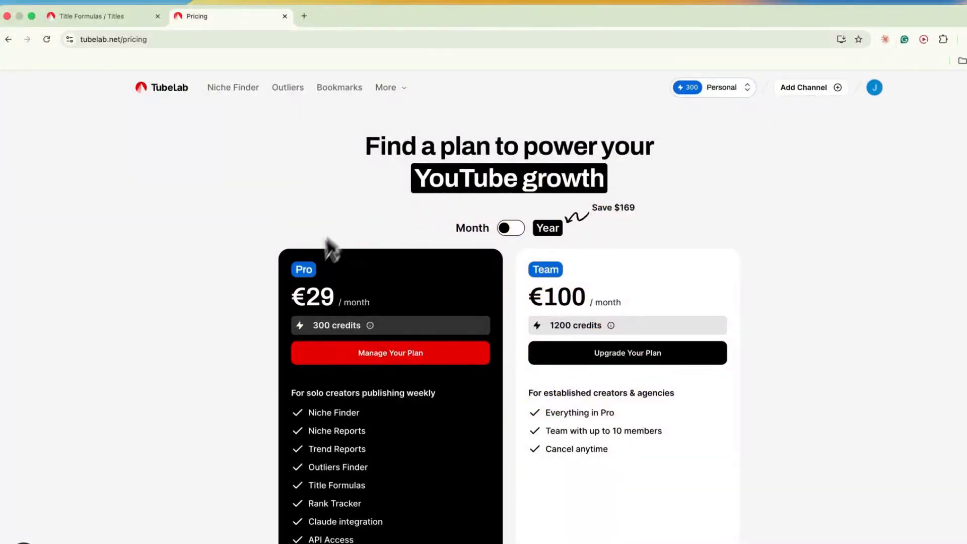
# Examine the Pro plan's monthly price, included credits and feature list on the pricing page
pyautogui.moveTo(292, 300); pyautogui.dragTo(368, 300)
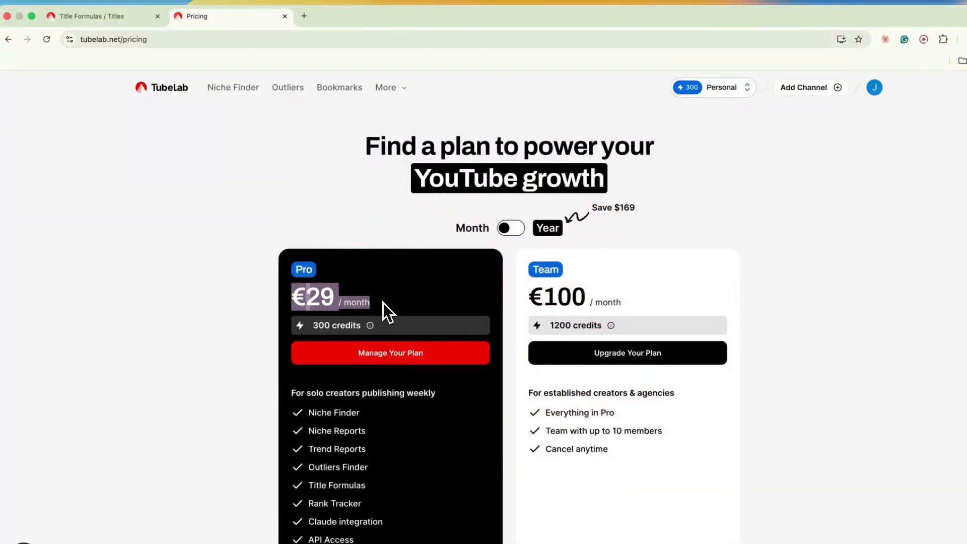
pyautogui.click(383, 303)
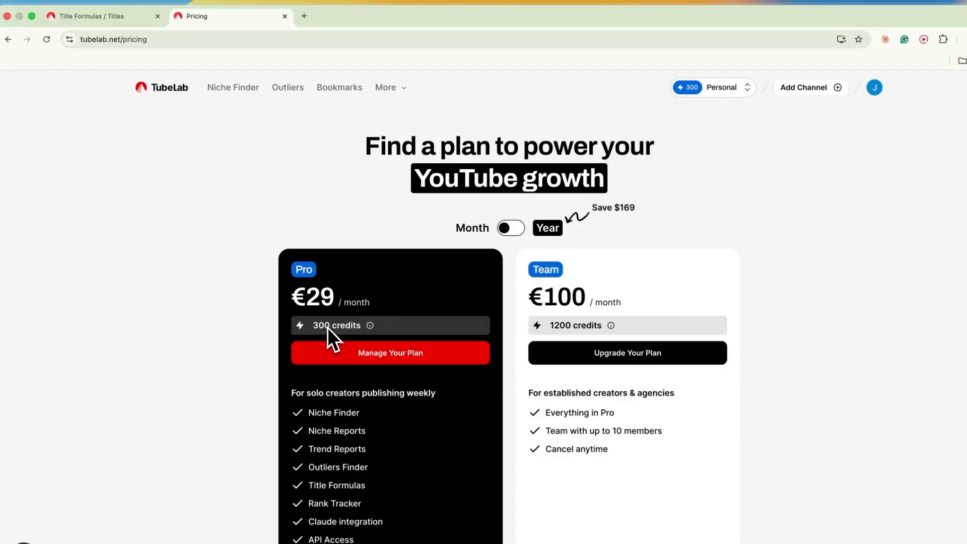
pyautogui.moveTo(322, 327); pyautogui.dragTo(263, 324)
pyautogui.click(141, 16)
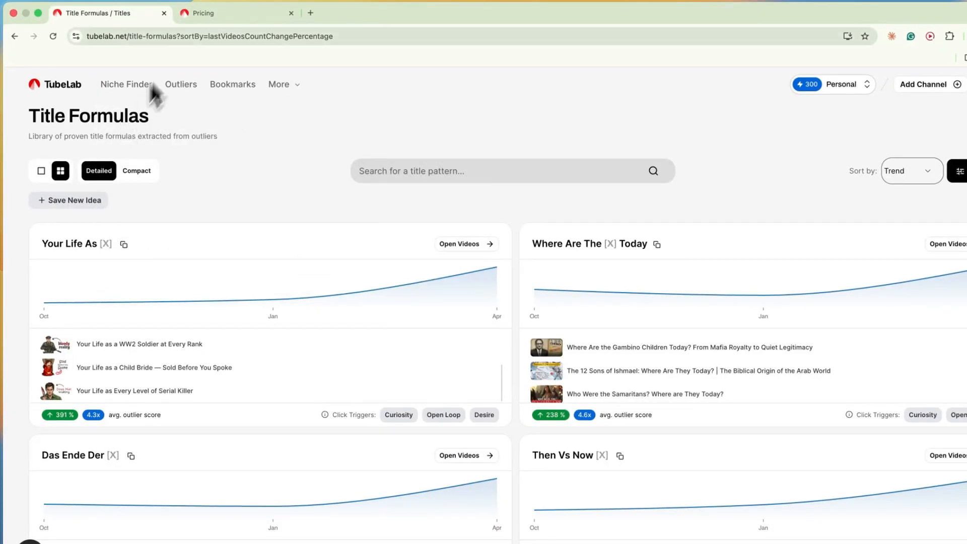
pyautogui.click(202, 15)
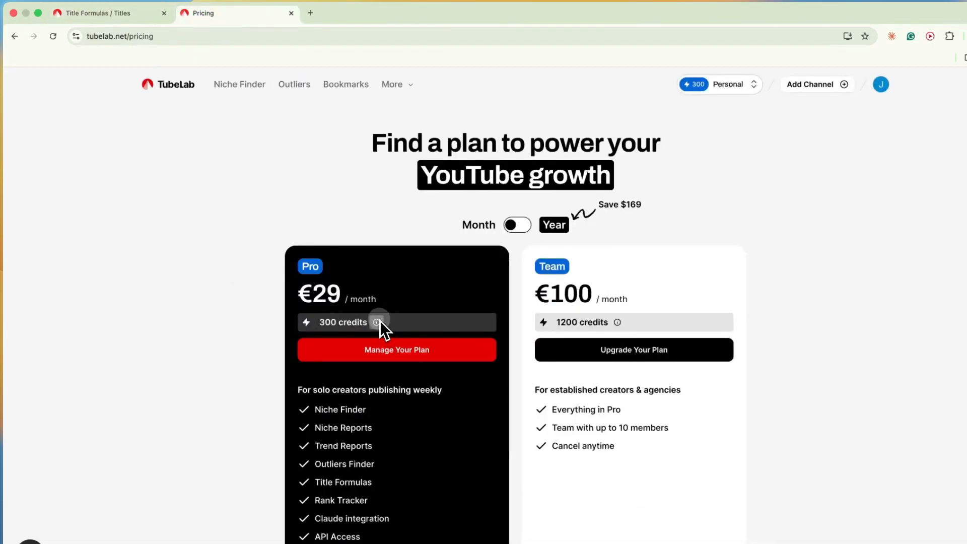
pyautogui.moveTo(379, 323)
pyautogui.scroll(-2, 252, 347)
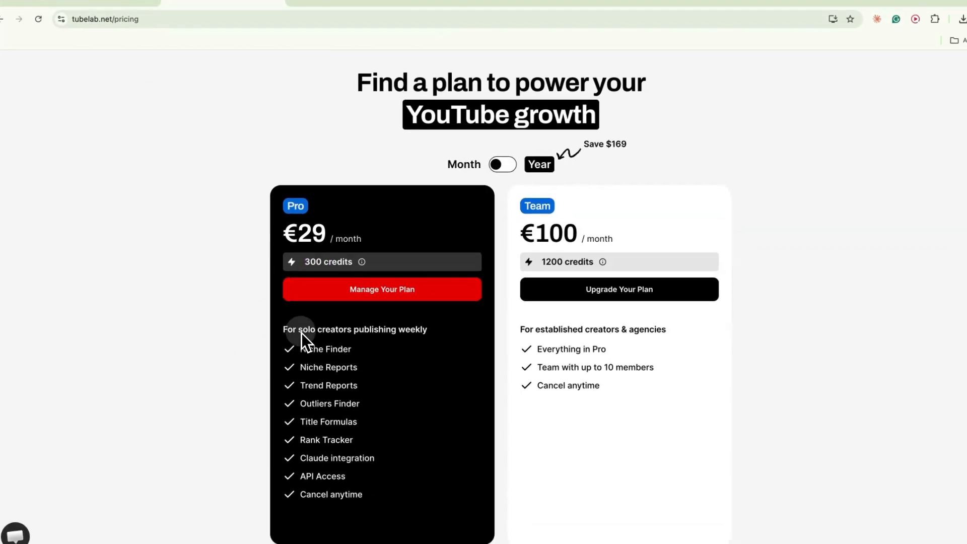
pyautogui.click(336, 374)
# Switch the plan billing between yearly and monthly to compare the Pro plan's prices
pyautogui.click(502, 164)
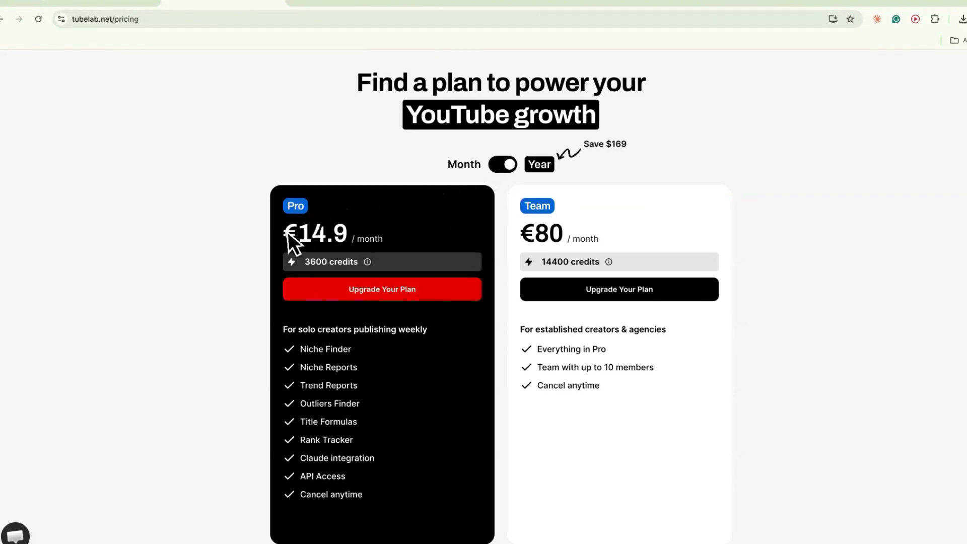
pyautogui.moveTo(298, 233); pyautogui.dragTo(348, 233)
pyautogui.click(392, 232)
pyautogui.click(501, 167)
pyautogui.moveTo(288, 236); pyautogui.dragTo(403, 240)
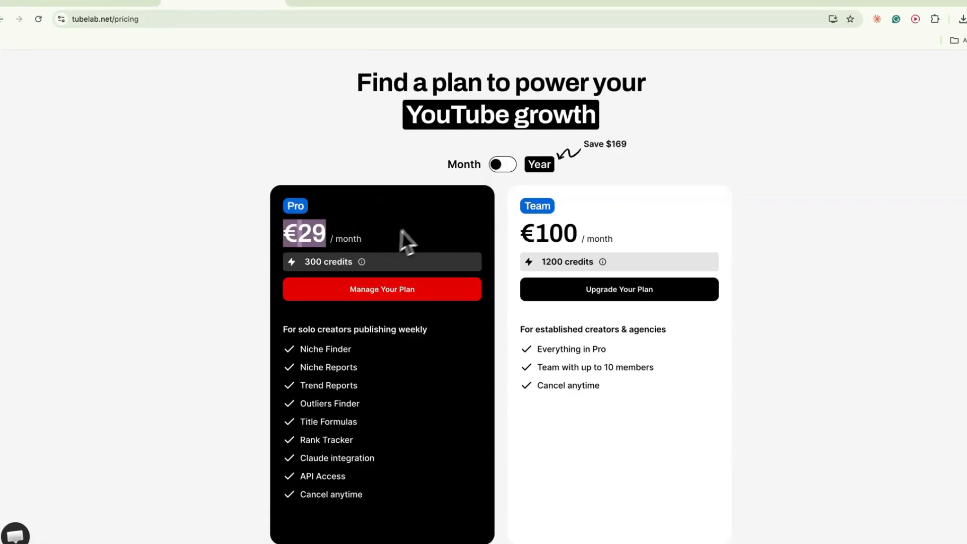
pyautogui.click(502, 164)
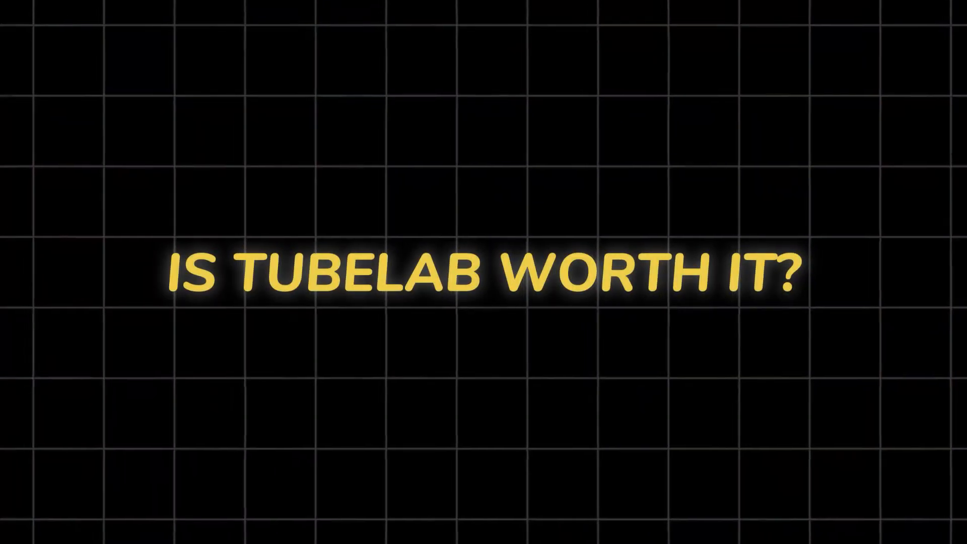
# Go to the TubeLab dashboard and look at its Your Channel and Tools views
pyautogui.click(262, 92)
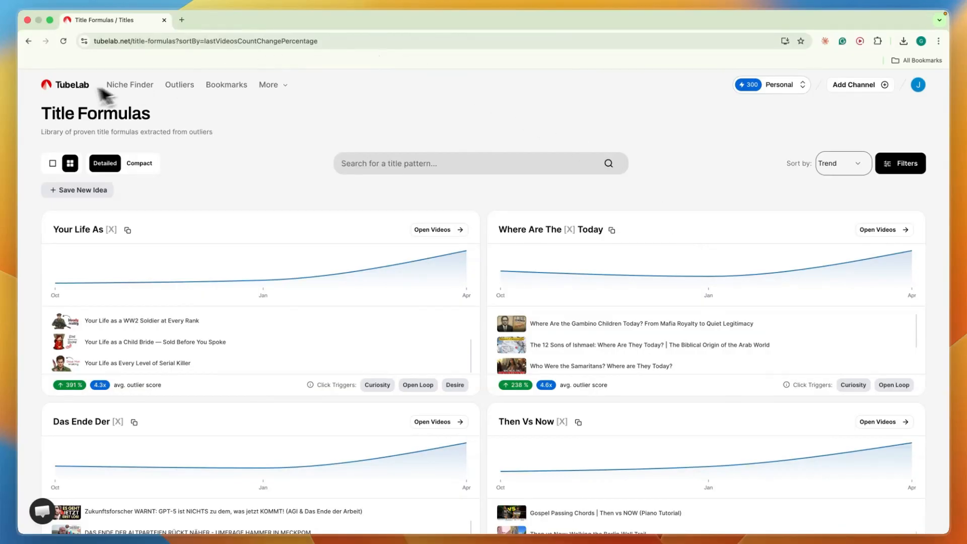
pyautogui.click(68, 86)
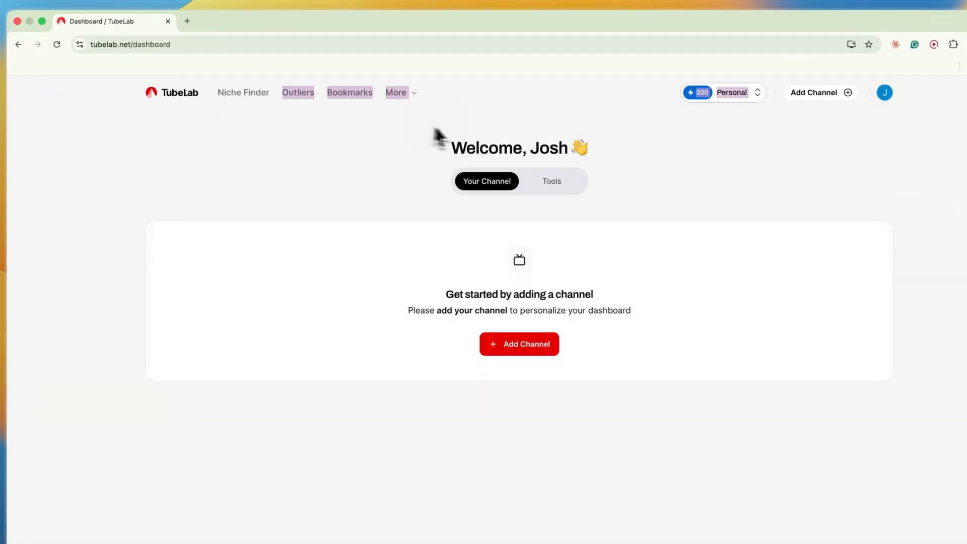
pyautogui.click(524, 180)
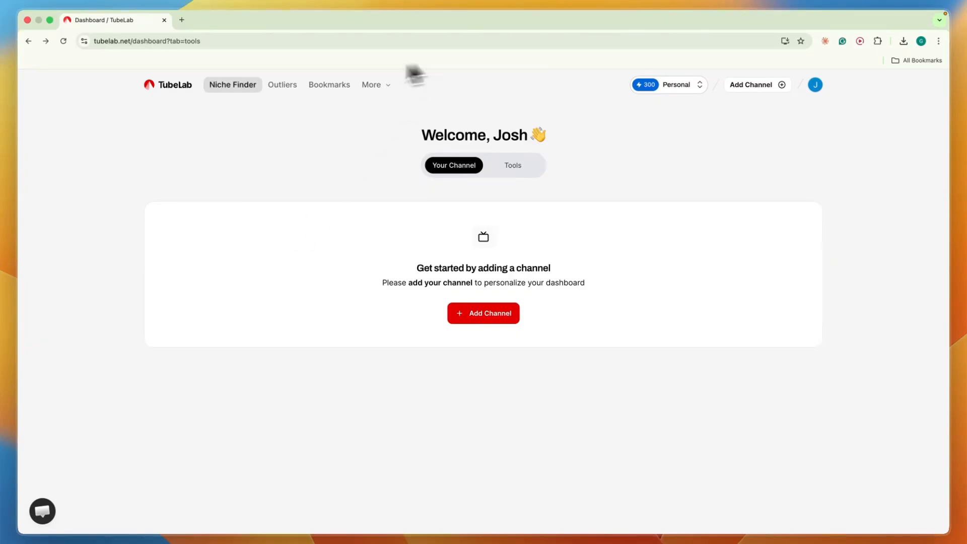
# Return to the Niche Finder start page and examine its trending channels, niche reports and viral videos sections
pyautogui.click(224, 83)
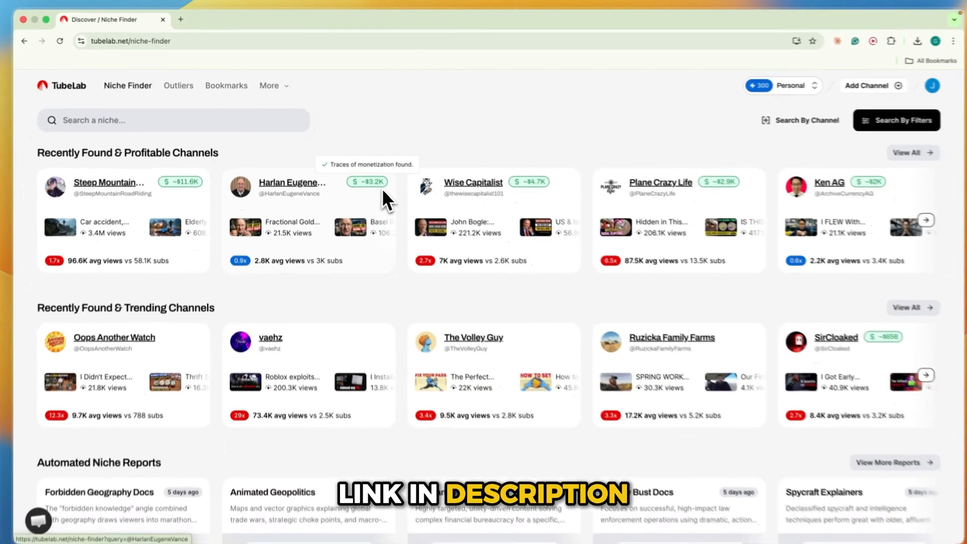
pyautogui.scroll(-5, 403, 119)
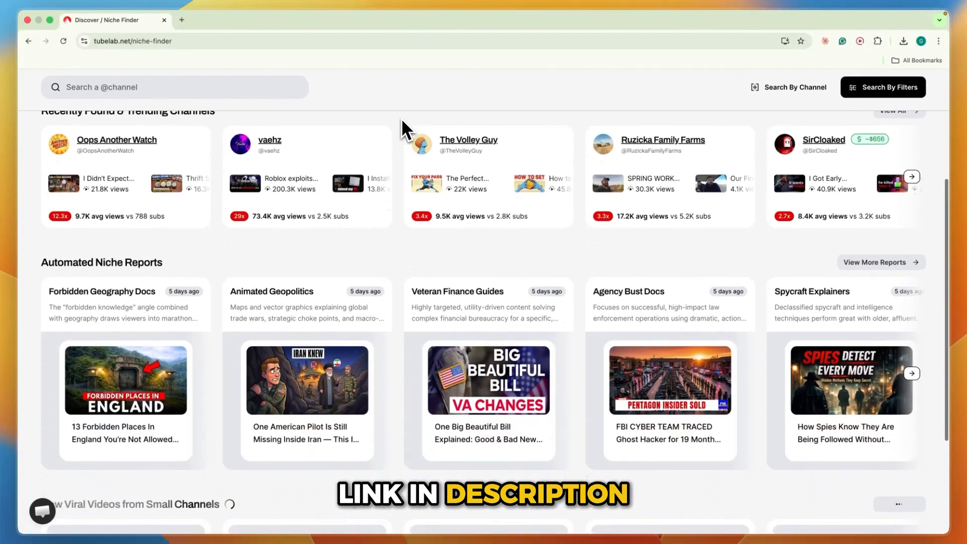
pyautogui.scroll(-3, 401, 118)
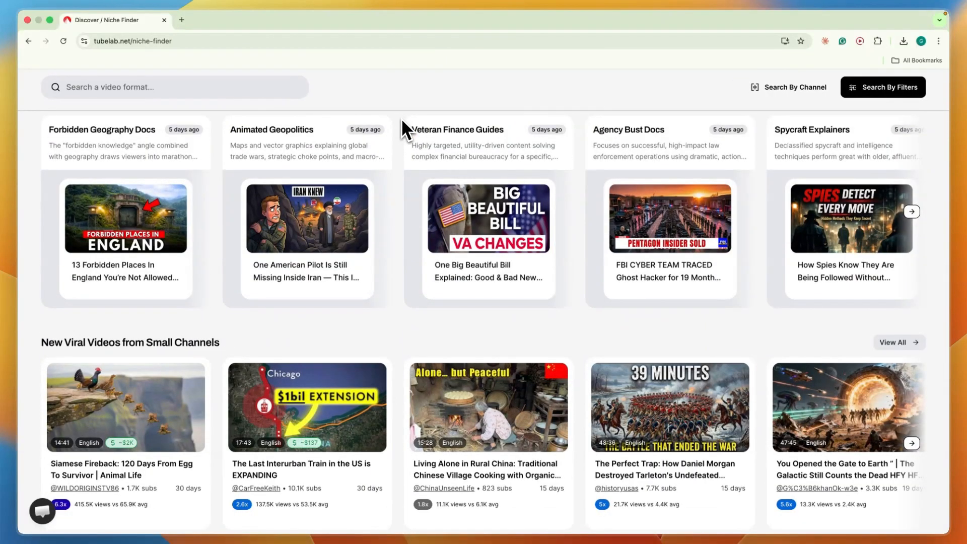
pyautogui.scroll(8, 620, 250)
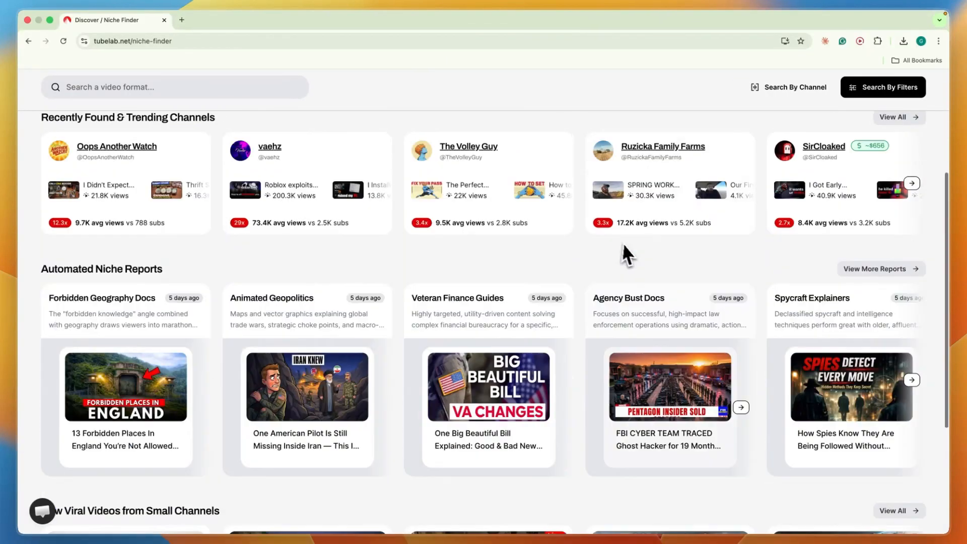